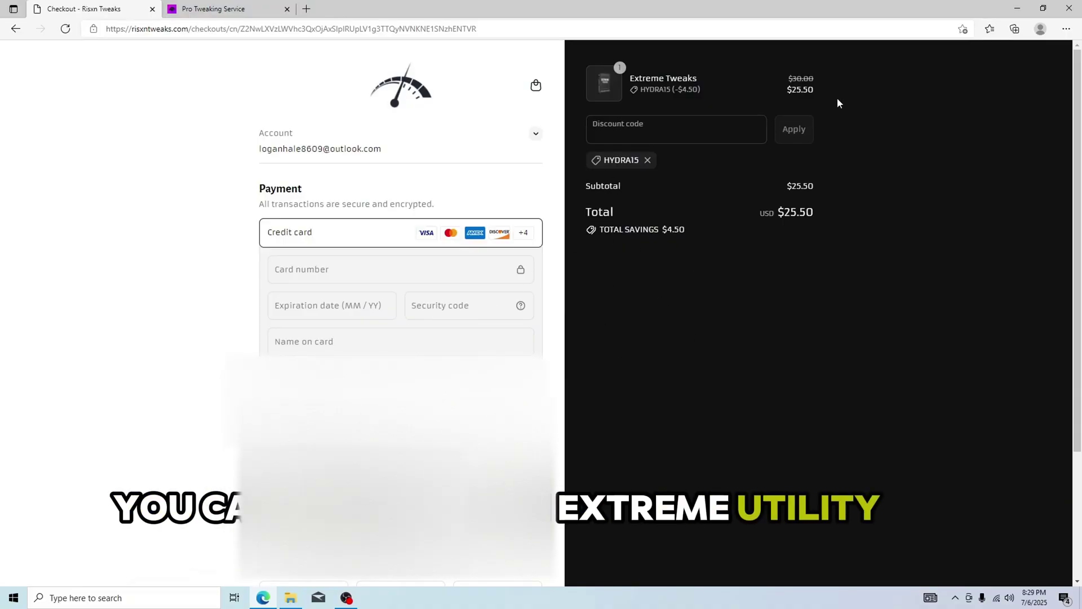
Step: Highlight the HYDRA15 discount under Extreme Tweaks, then switch to the Pro Tweaking Service tab
drag(639, 90, 686, 91)
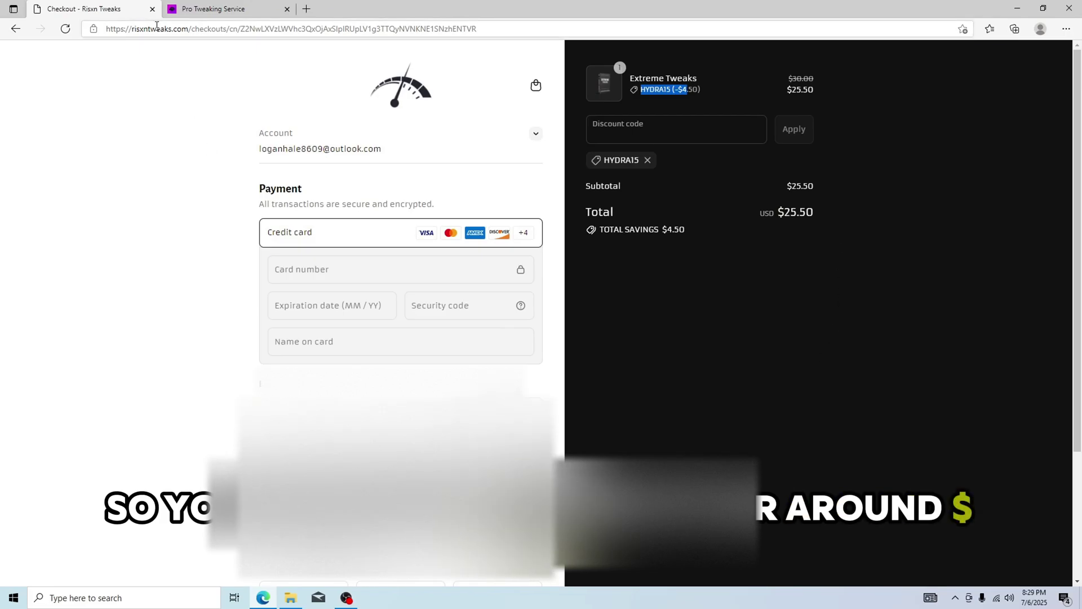
click(212, 8)
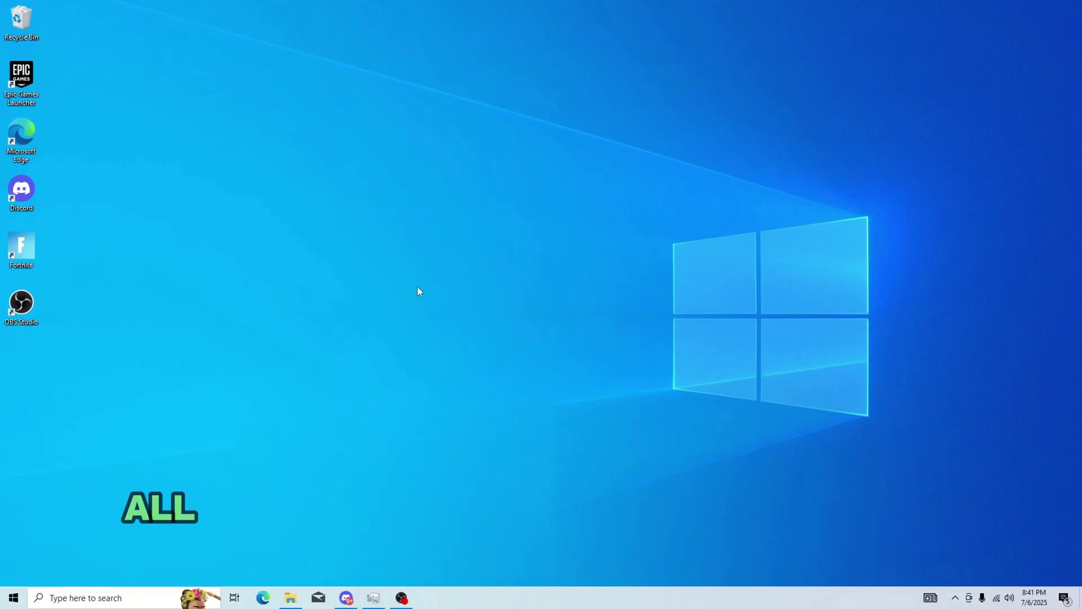
Step: Open Task Manager's performance view and check Memory, Wi-Fi and GPU 0 usage
click(374, 597)
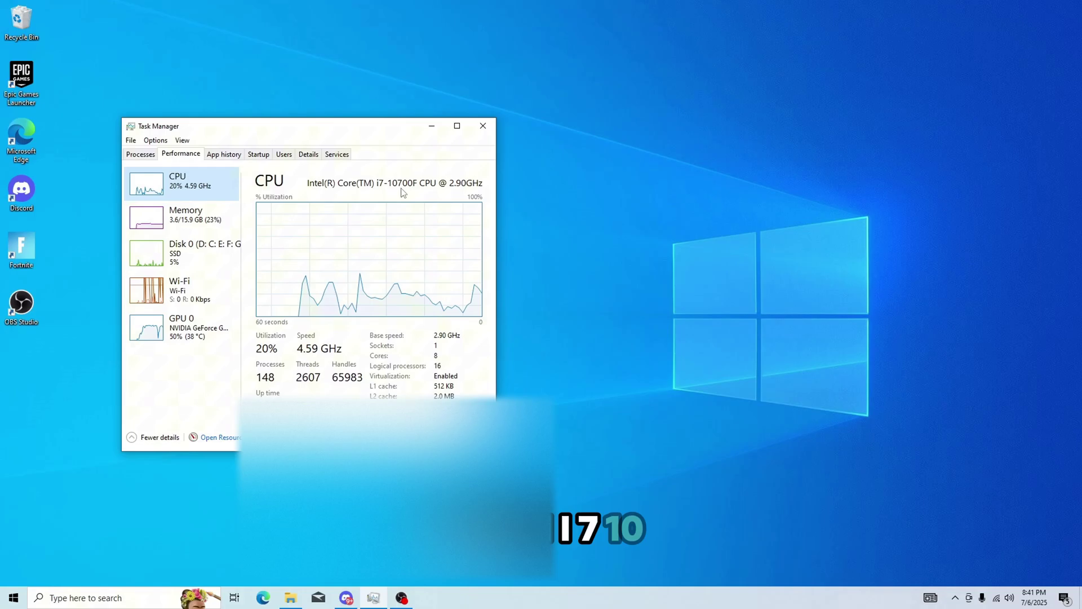
click(222, 232)
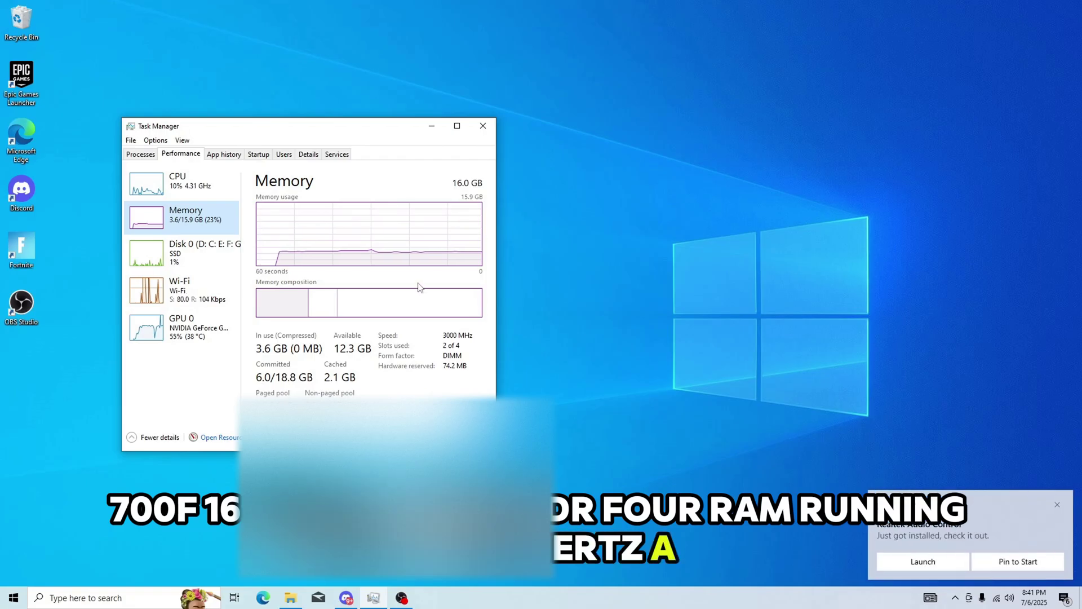
click(184, 290)
click(197, 330)
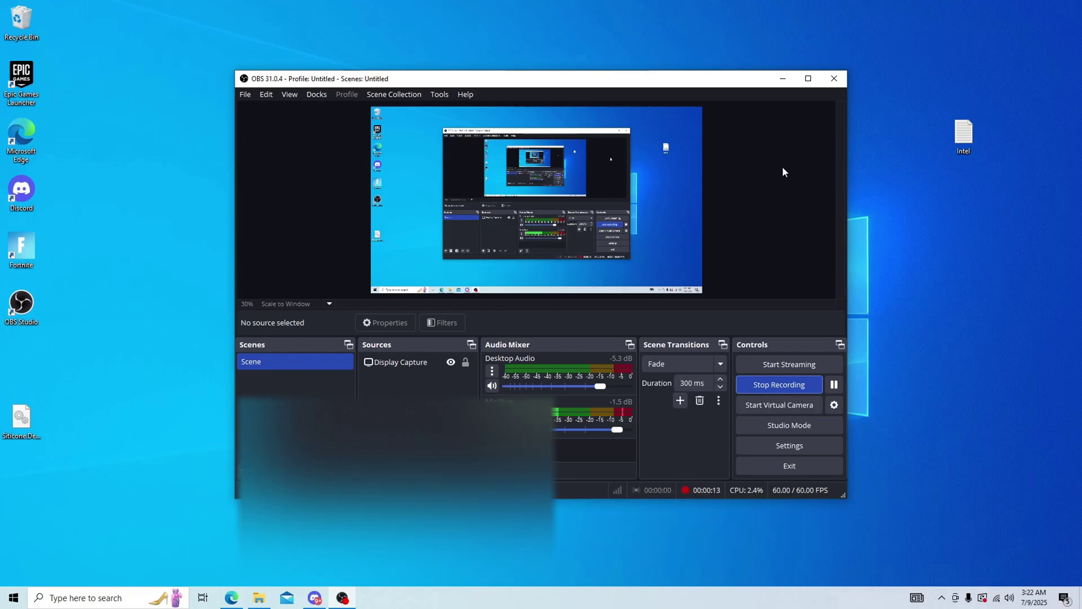
Step: Bring back Edge on the Pro Tweaking Service page and browse its gallery to the video
click(230, 598)
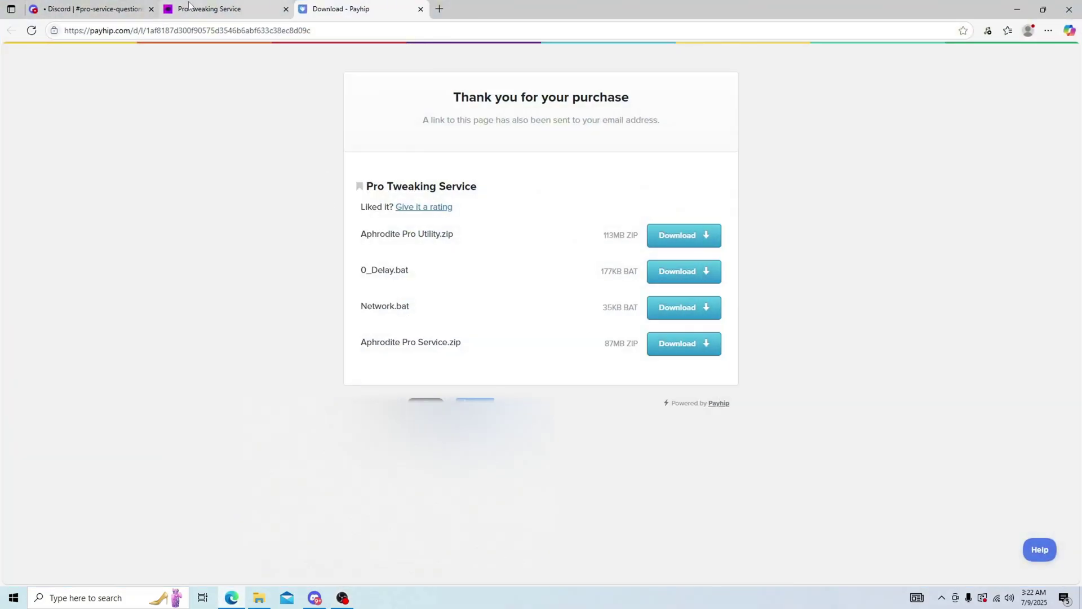
click(188, 7)
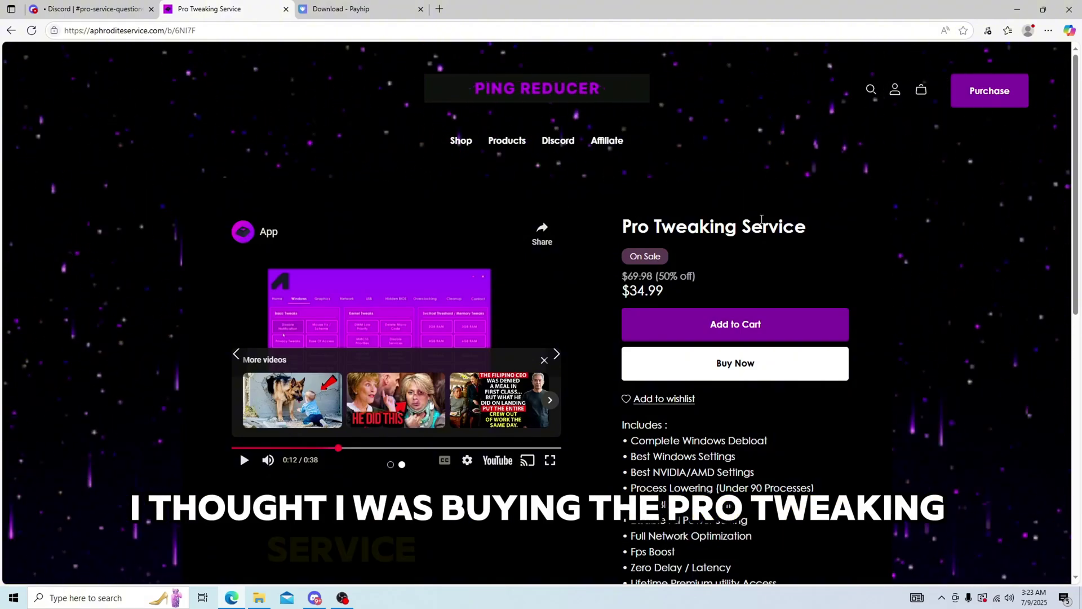
click(557, 355)
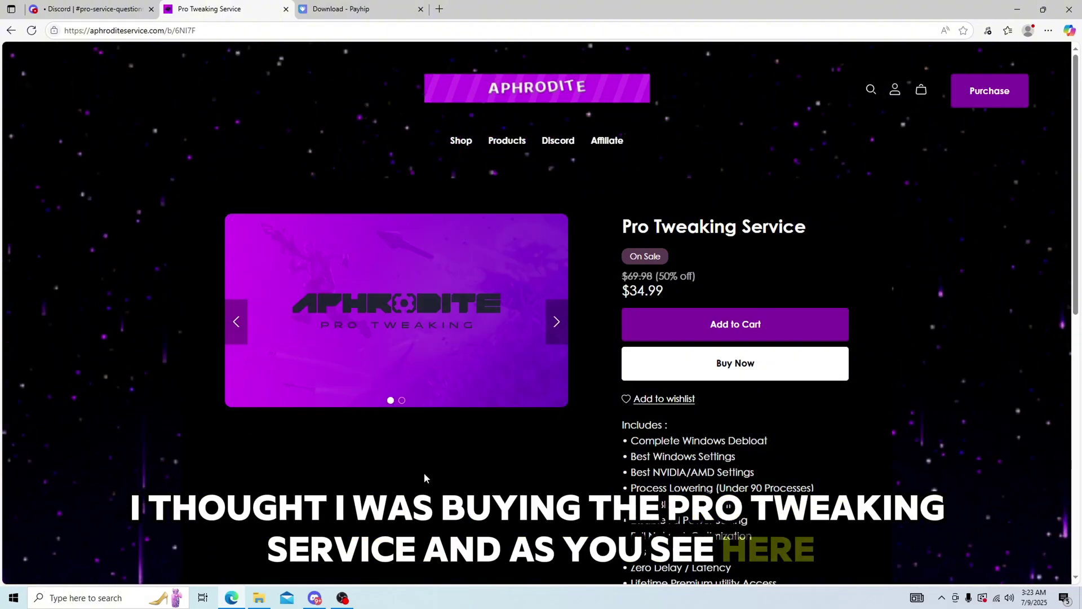
click(555, 330)
Step: Rewind and pause the product video, dismiss the overlay, and return to Payhip downloads
drag(338, 447, 275, 447)
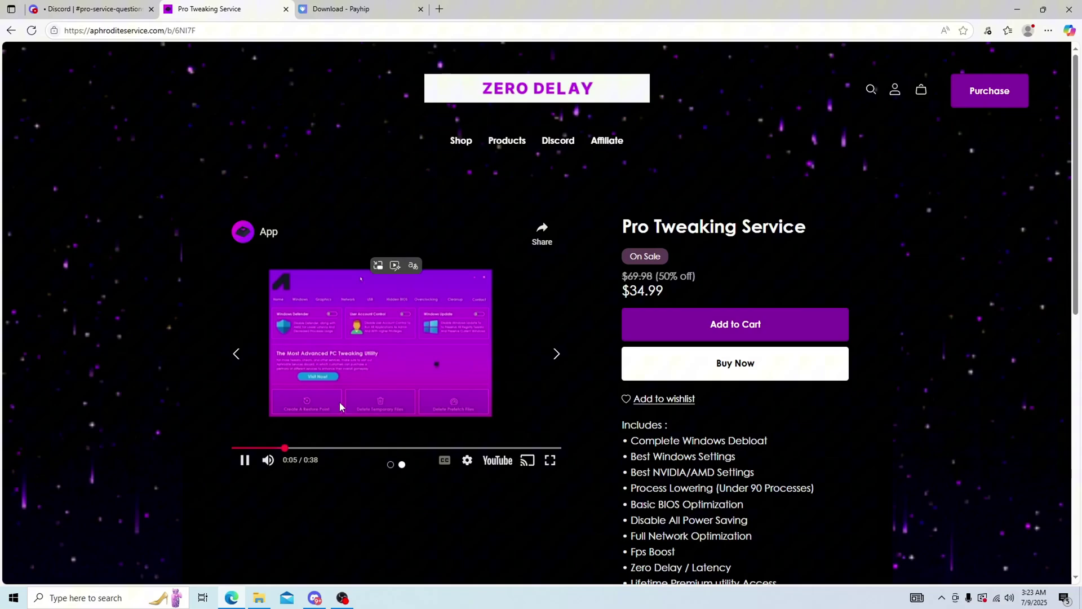
click(385, 361)
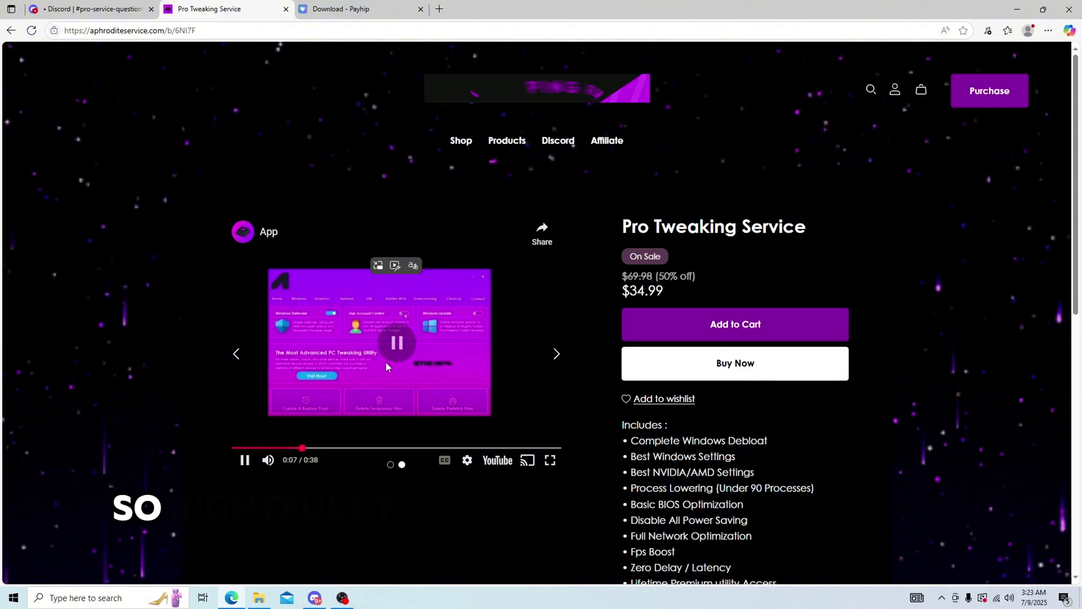
click(543, 360)
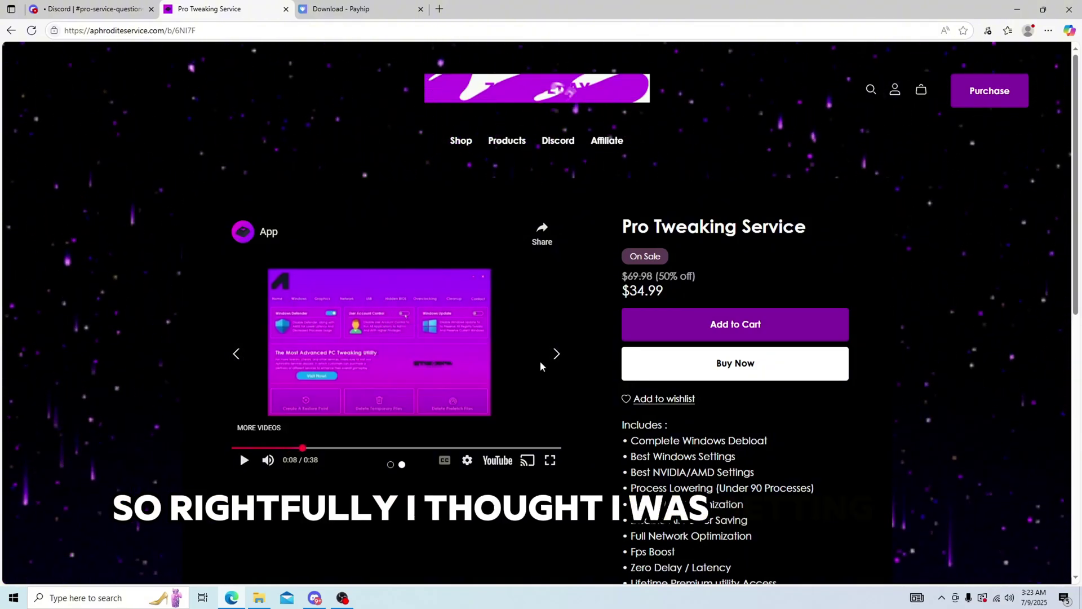
scroll(424, 326, down, 1)
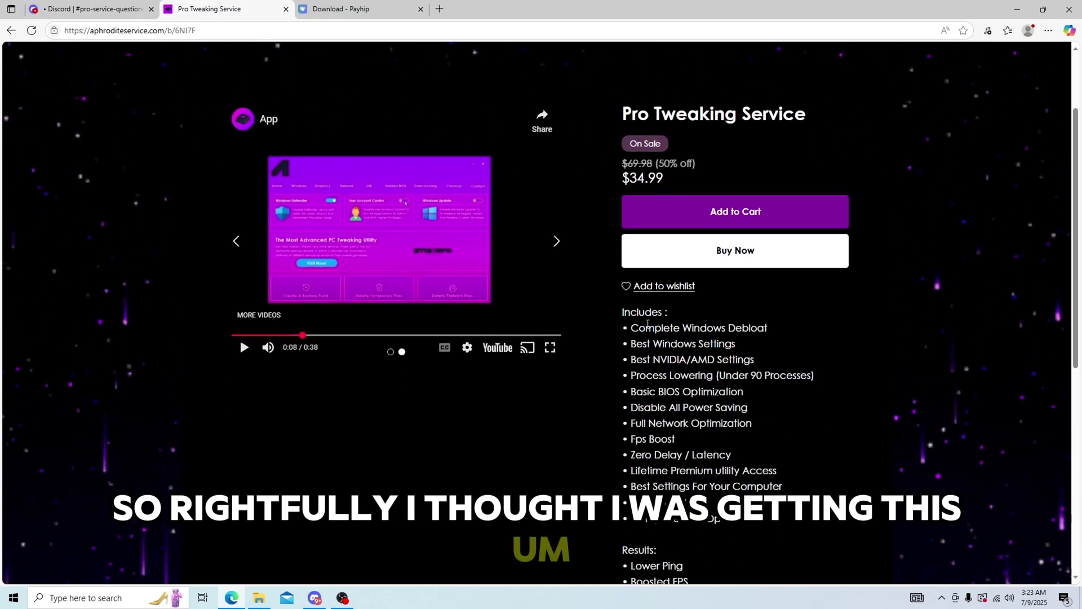
scroll(592, 313, down, 3)
scroll(634, 254, up, 2)
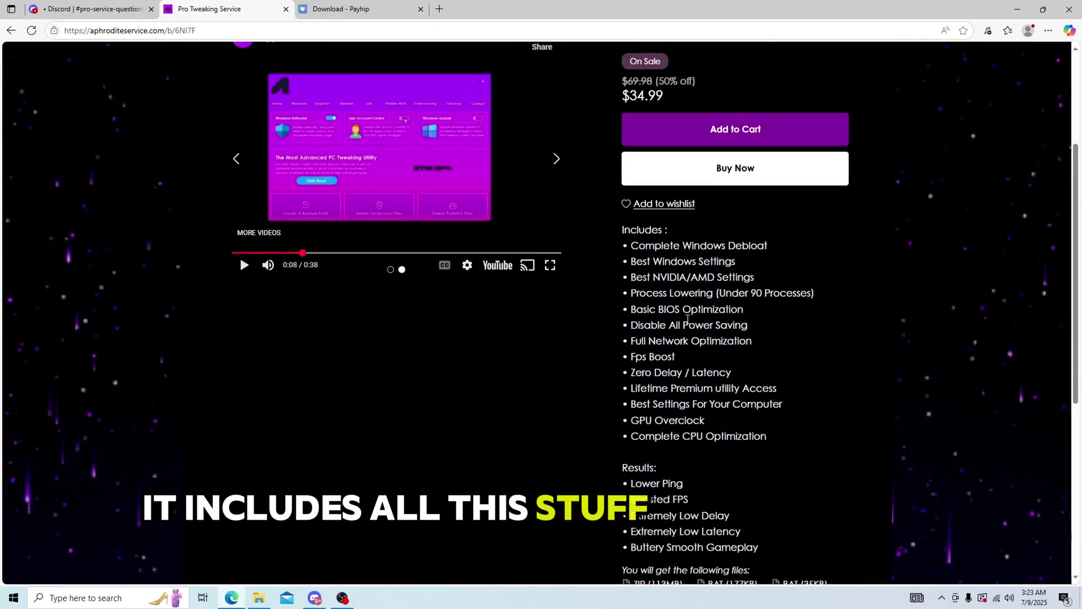
scroll(592, 204, up, 2)
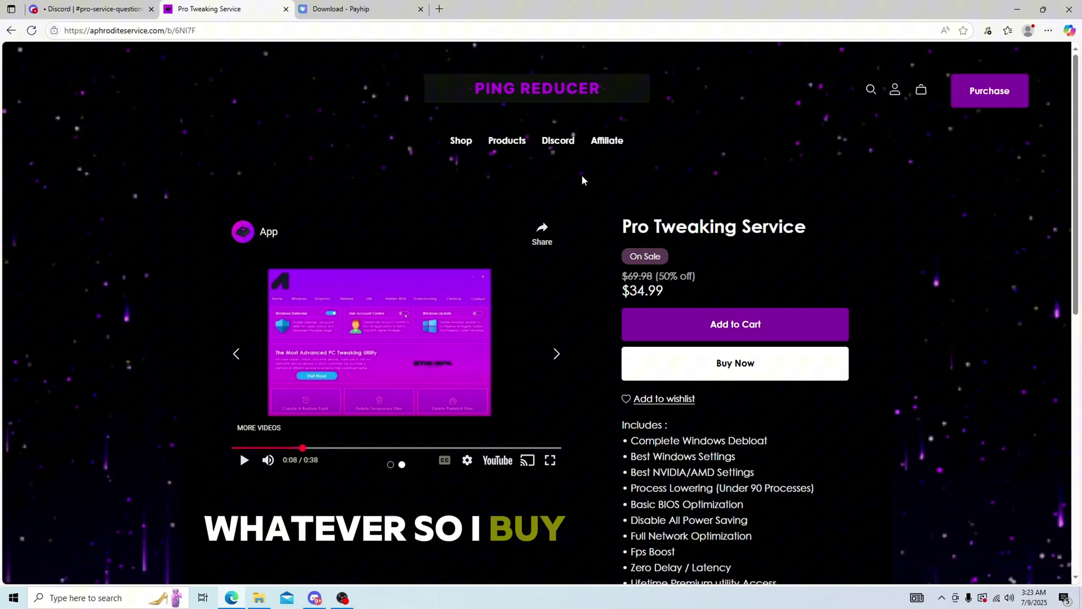
click(382, 7)
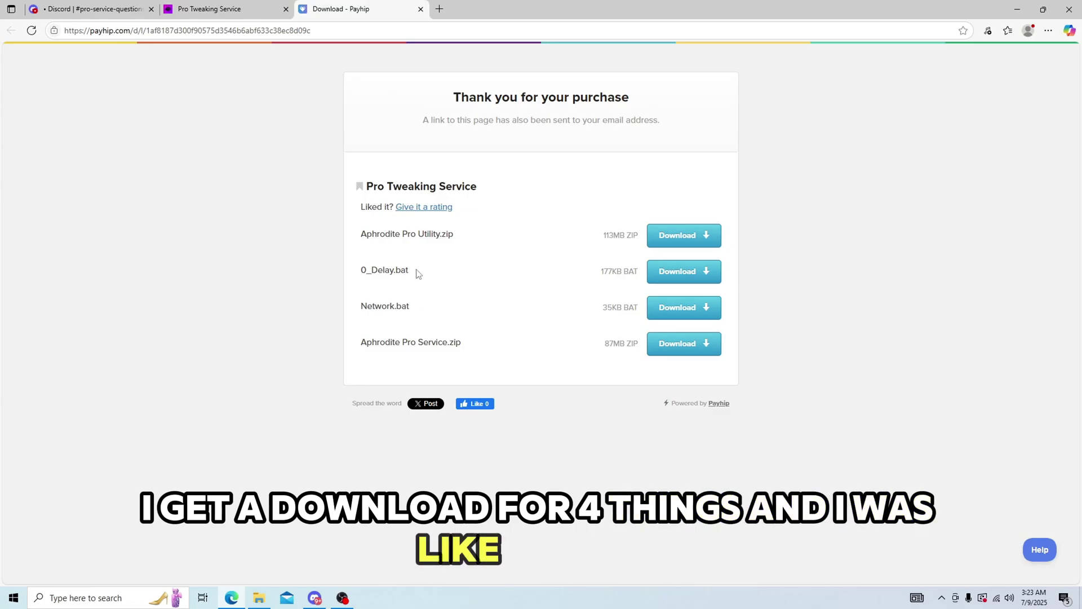
Step: Open Network.bat from Downloads in Notepad, read its loading and main-menu code, then close it
click(260, 596)
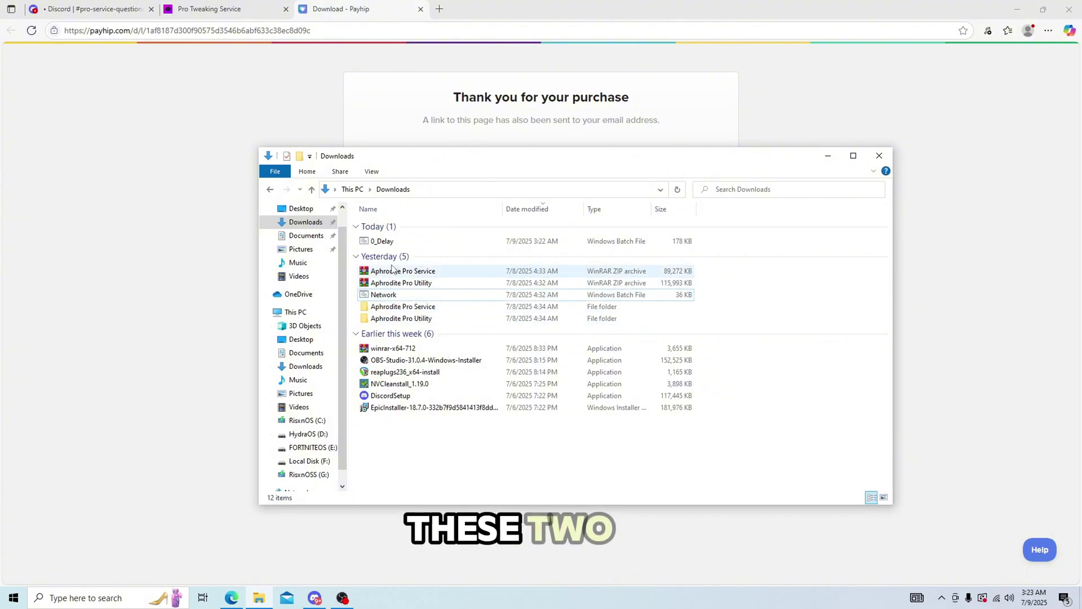
right_click(350, 302)
click(384, 295)
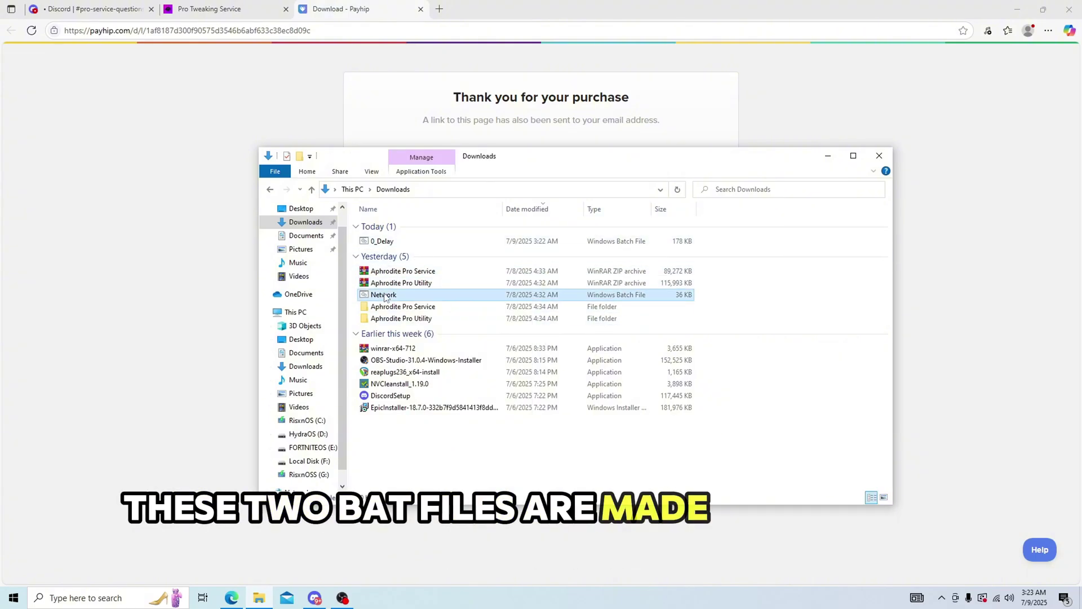
right_click(384, 293)
click(406, 311)
scroll(405, 311, down, 2)
scroll(399, 292, down, 10)
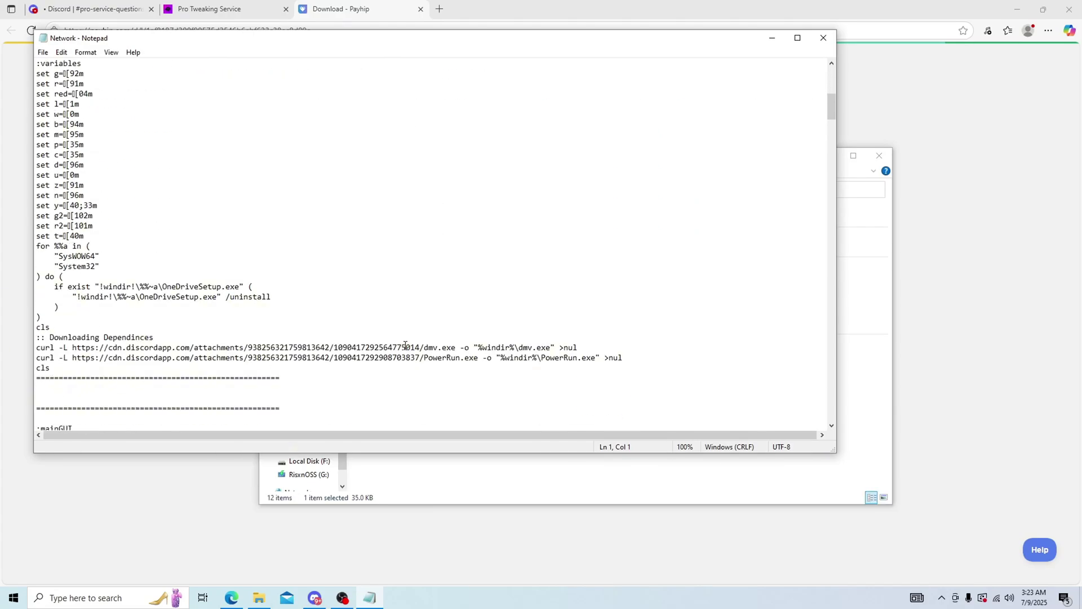
scroll(398, 321, down, 8)
scroll(389, 338, down, 10)
scroll(381, 342, down, 10)
scroll(368, 353, down, 10)
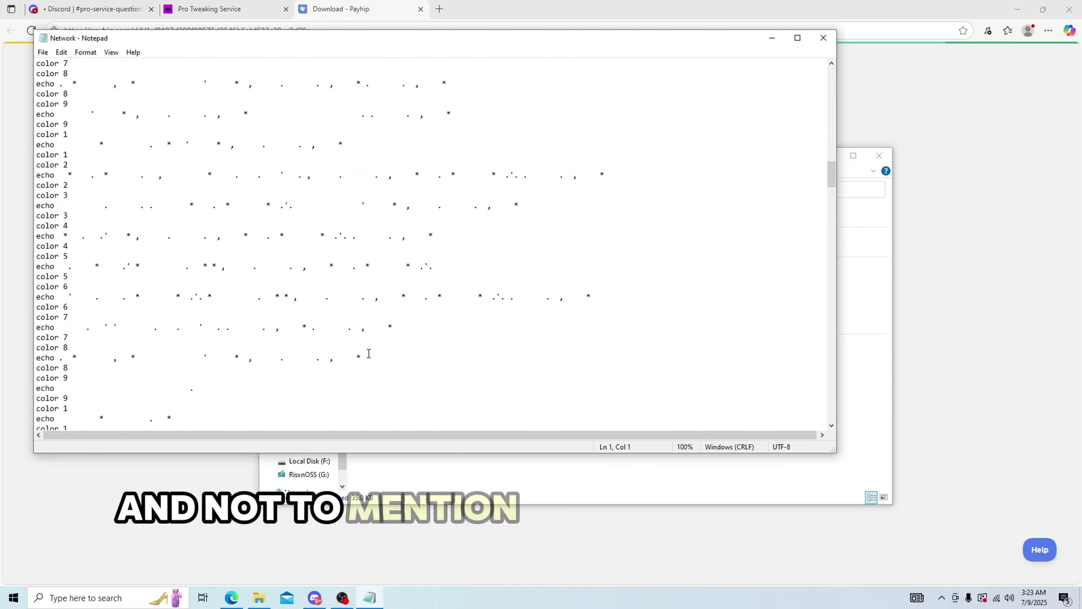
scroll(367, 352, down, 10)
scroll(360, 335, down, 5)
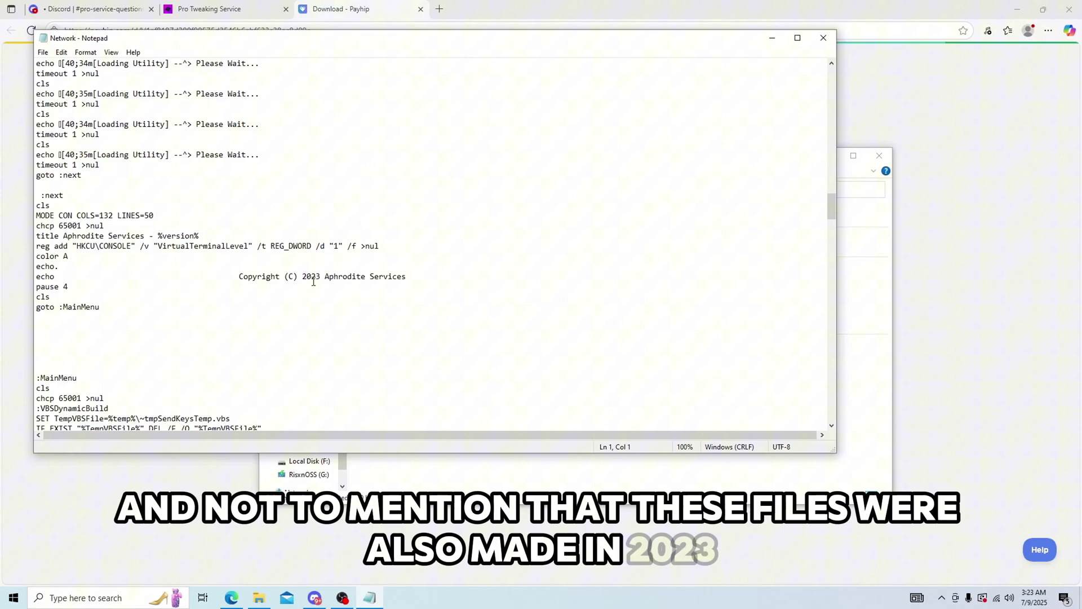
scroll(294, 318, up, 9)
scroll(401, 275, down, 3)
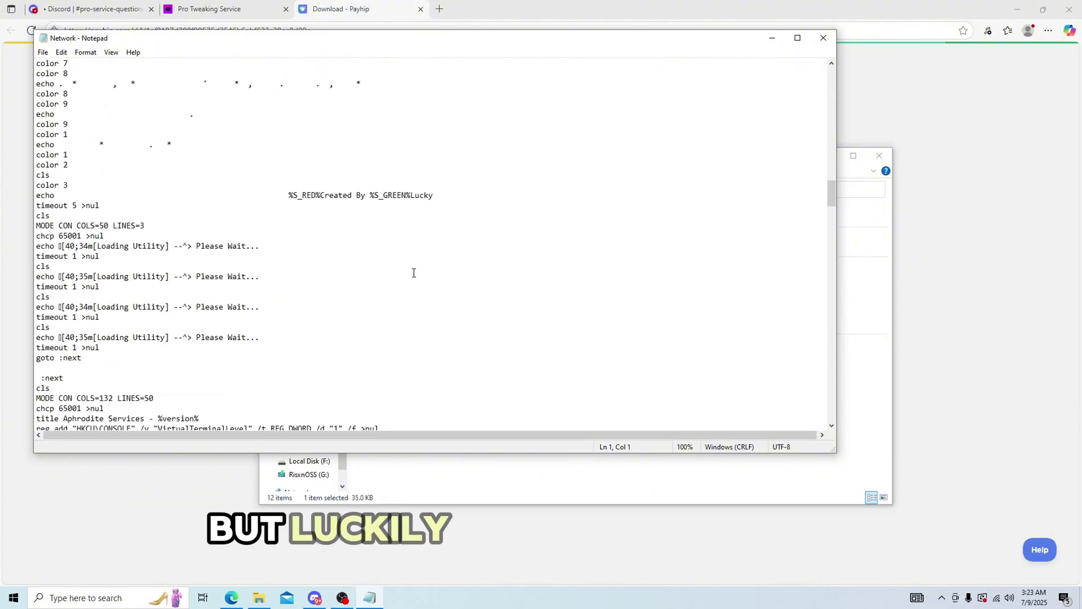
scroll(413, 270, down, 2)
scroll(411, 271, down, 2)
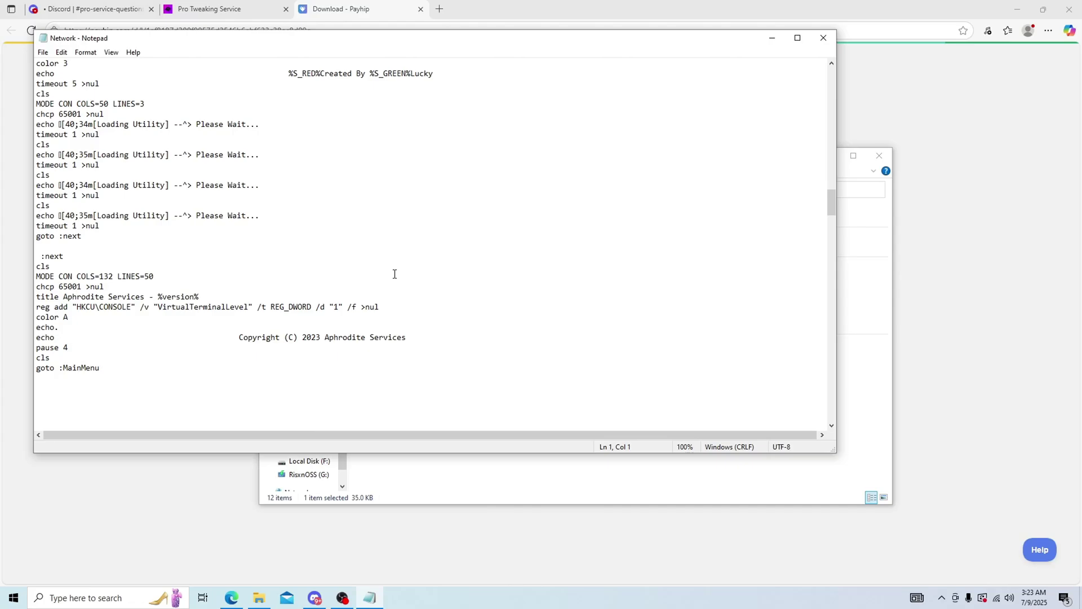
scroll(389, 269, down, 2)
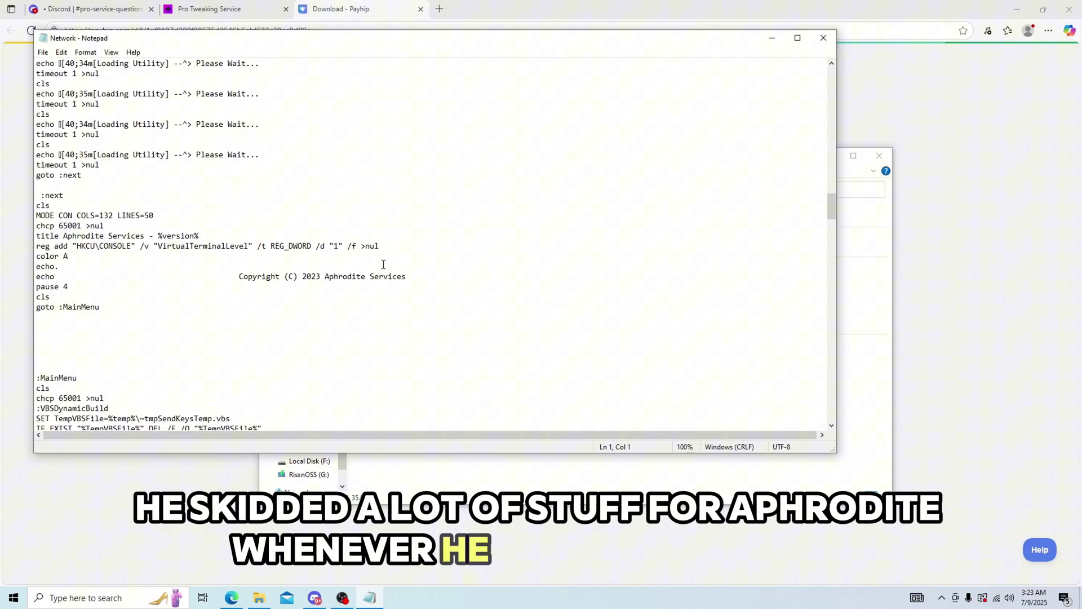
scroll(382, 264, down, 4)
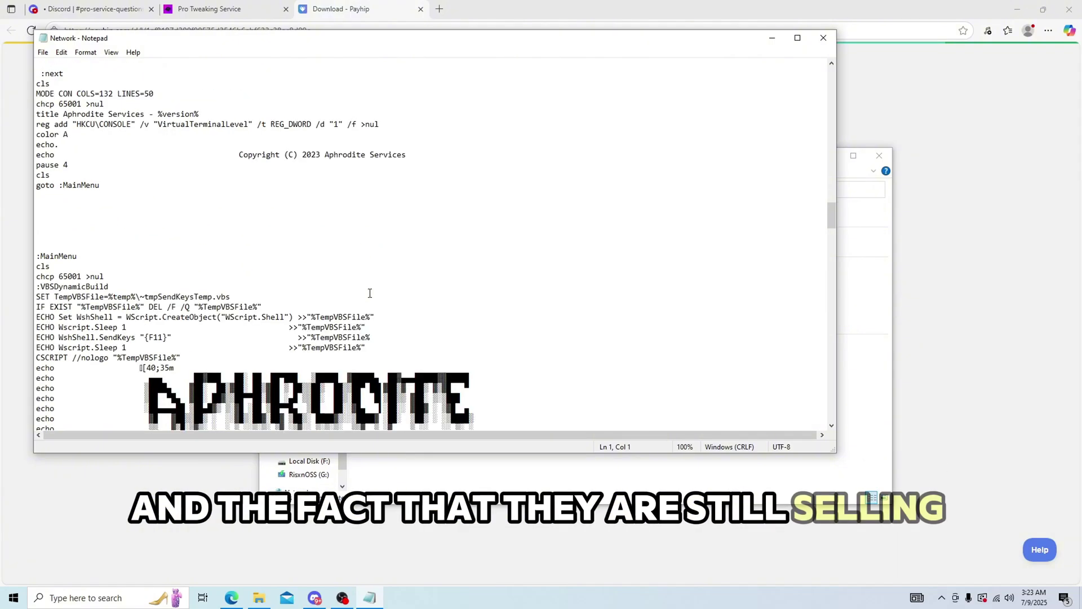
scroll(383, 264, down, 6)
scroll(382, 287, down, 2)
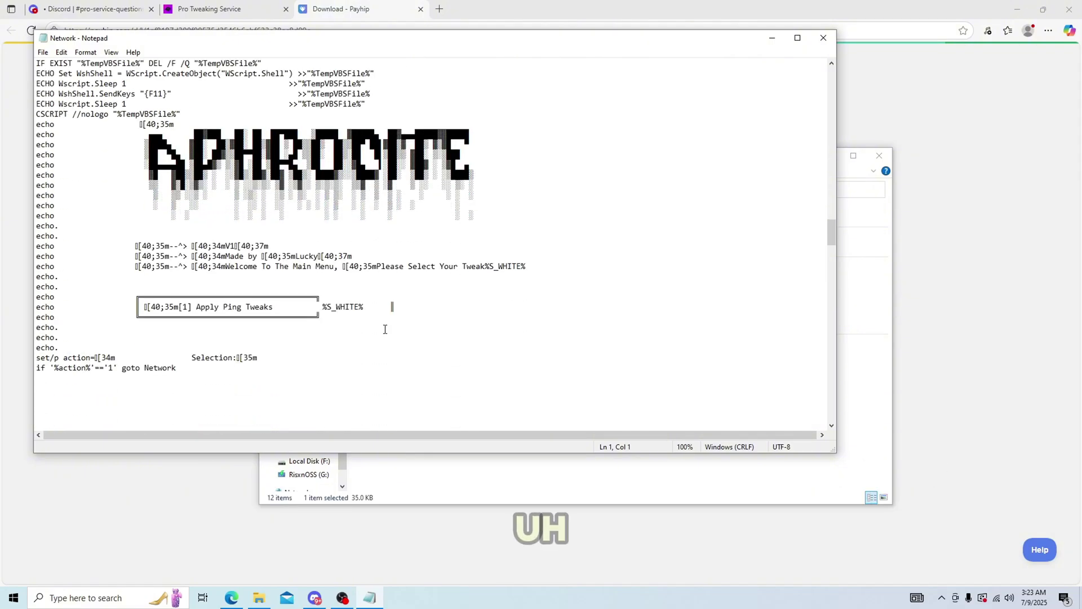
scroll(383, 331, down, 1)
scroll(384, 329, up, 6)
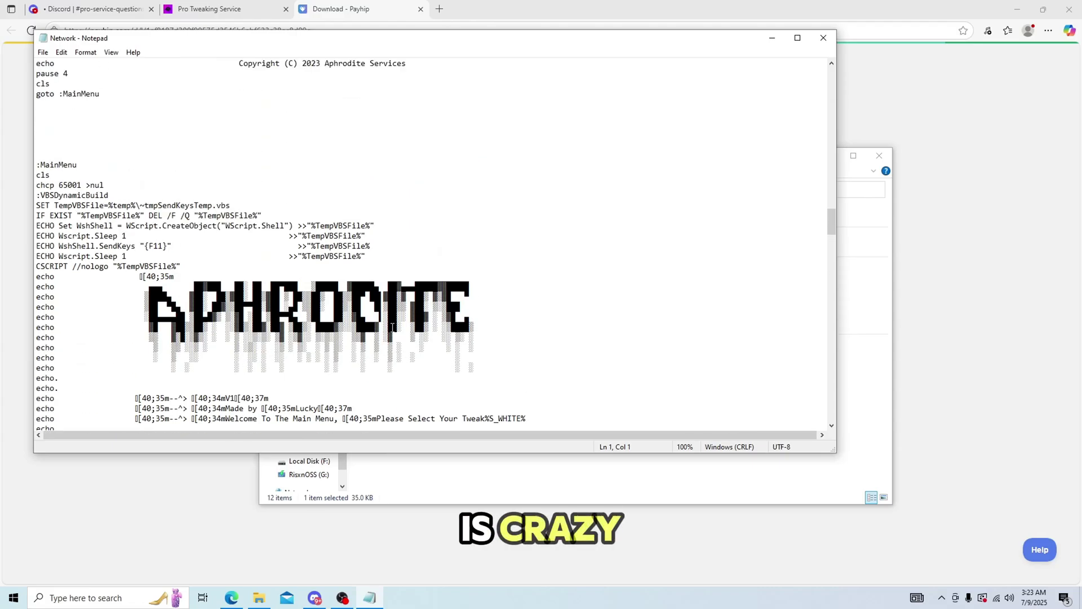
scroll(389, 328, up, 5)
scroll(391, 327, up, 5)
click(822, 38)
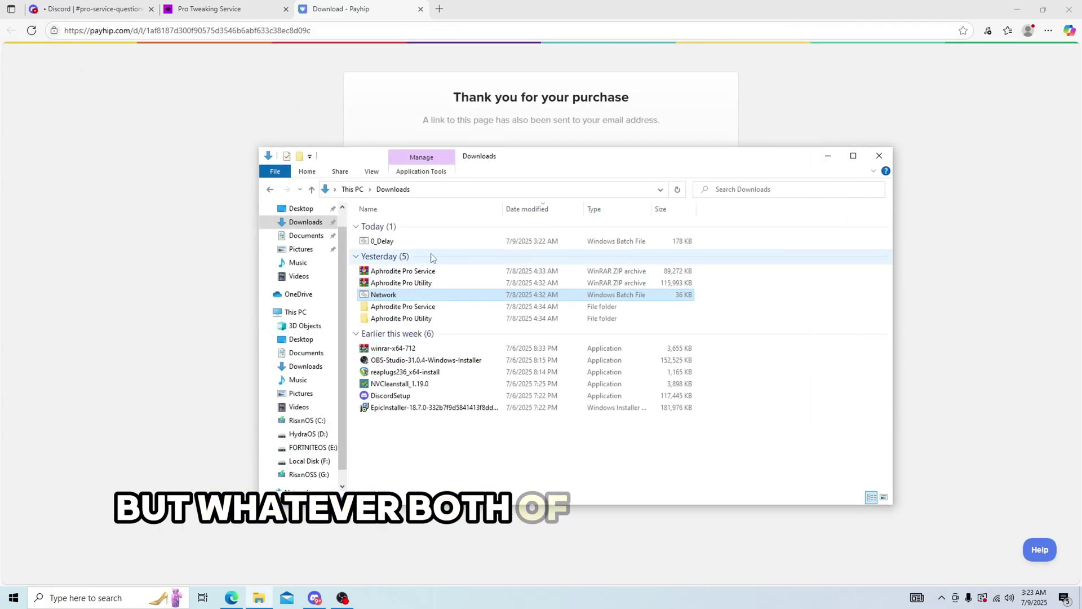
Step: Browse Aphrodite Pro Utility's SJ Tweaking Utility folders for Windows, Game and Registry optimizations
double_click(436, 319)
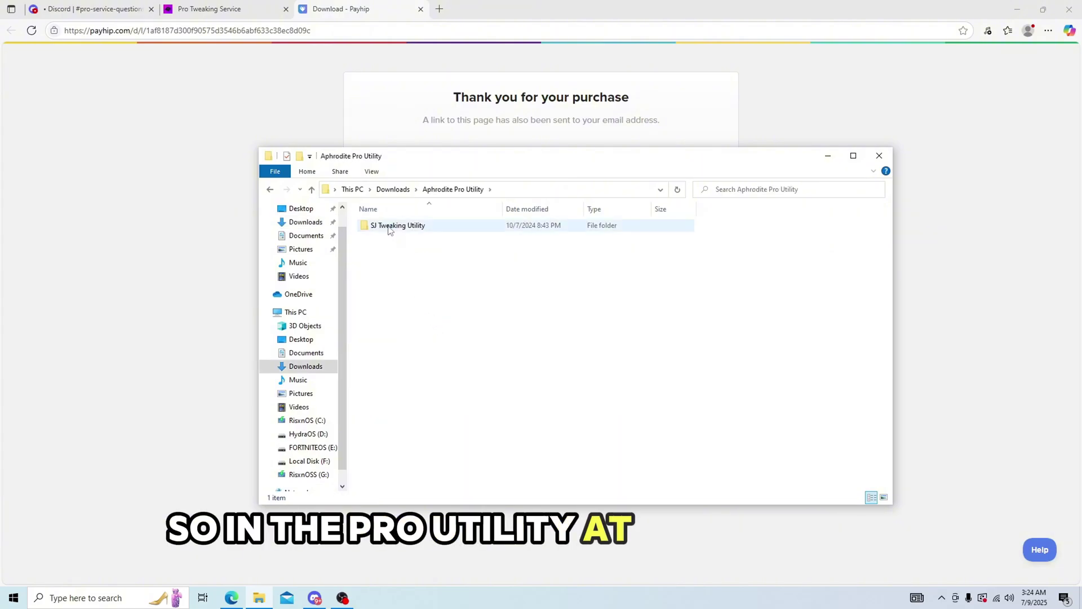
double_click(389, 226)
double_click(419, 318)
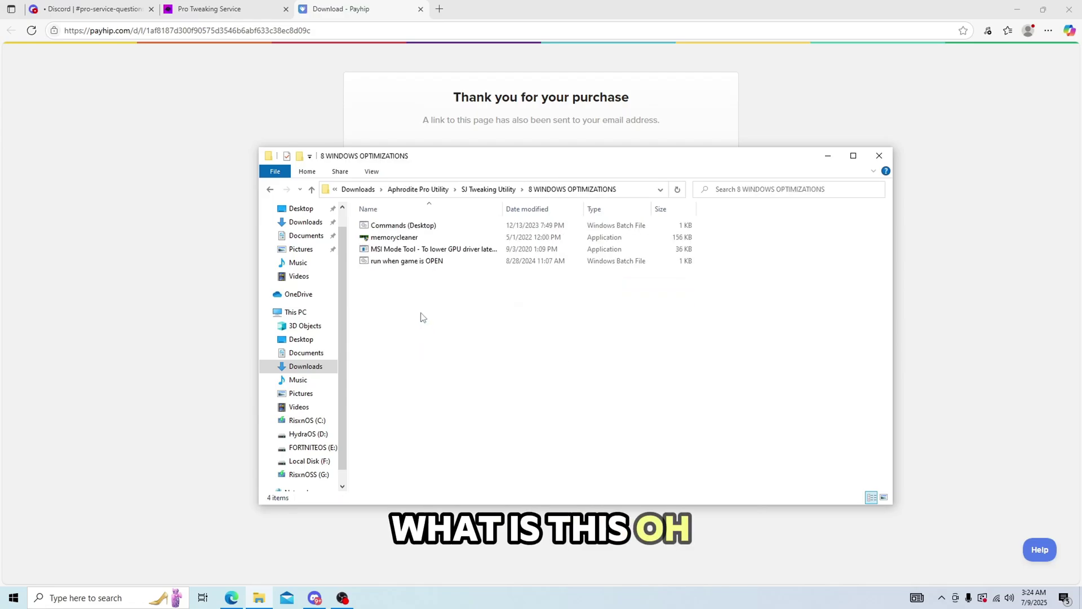
click(271, 189)
double_click(406, 307)
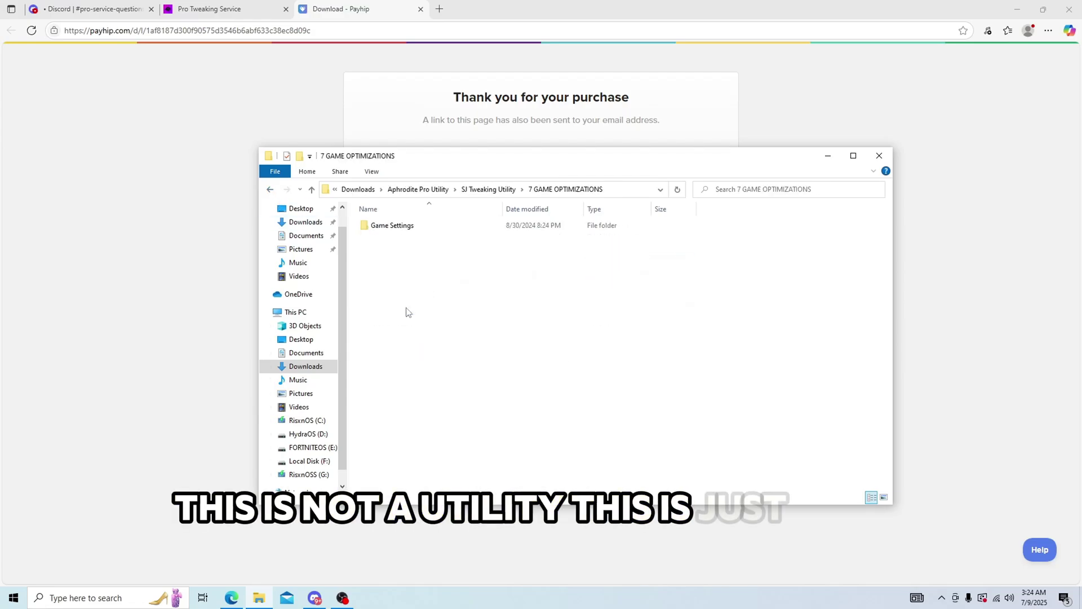
double_click(391, 227)
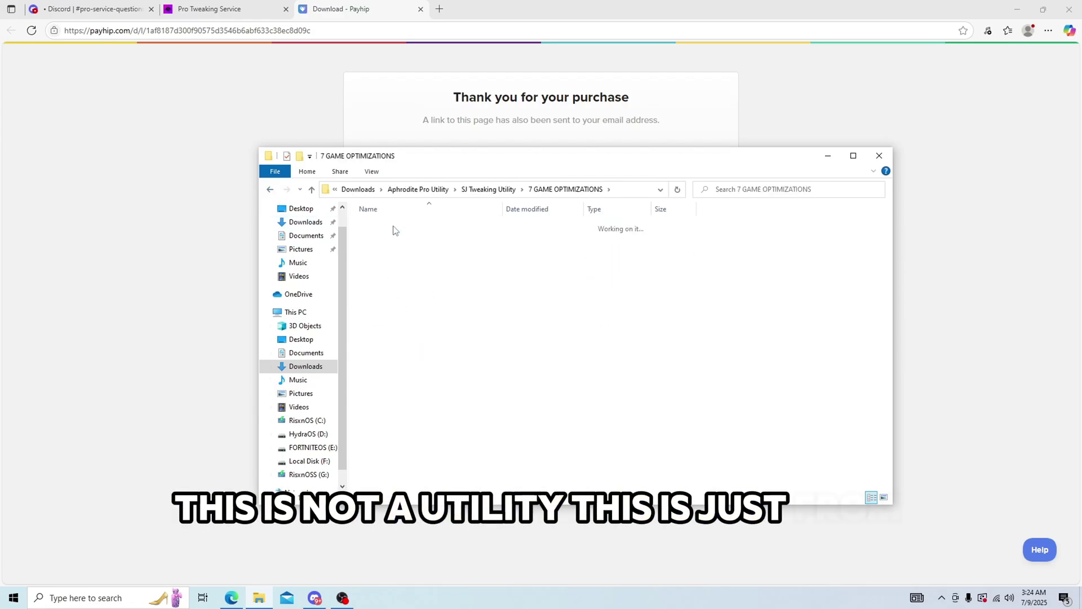
click(271, 190)
click(271, 190)
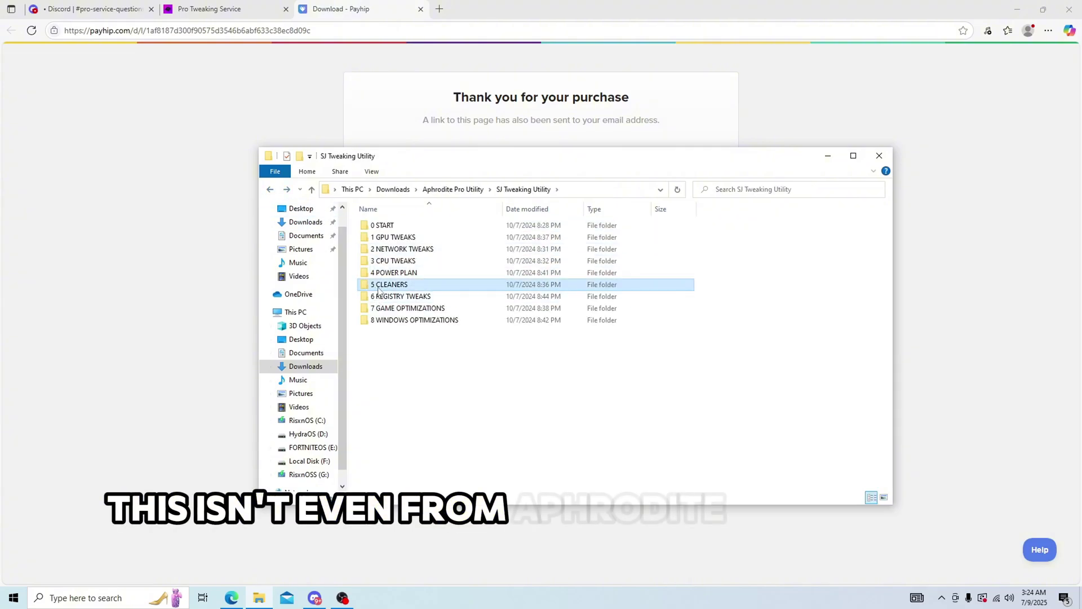
double_click(381, 296)
double_click(389, 227)
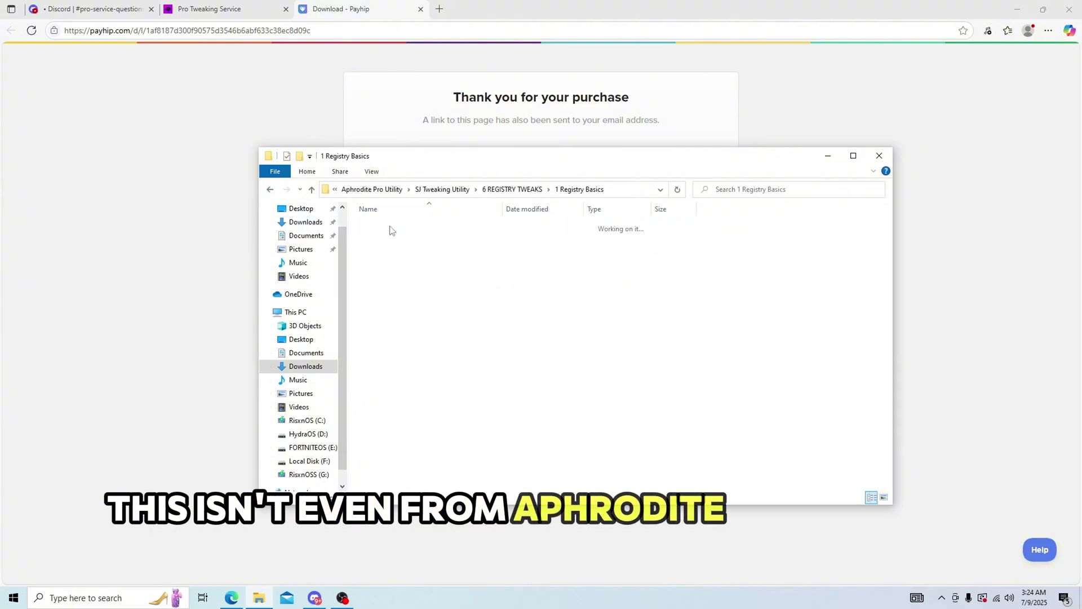
click(271, 190)
click(271, 190)
click(270, 190)
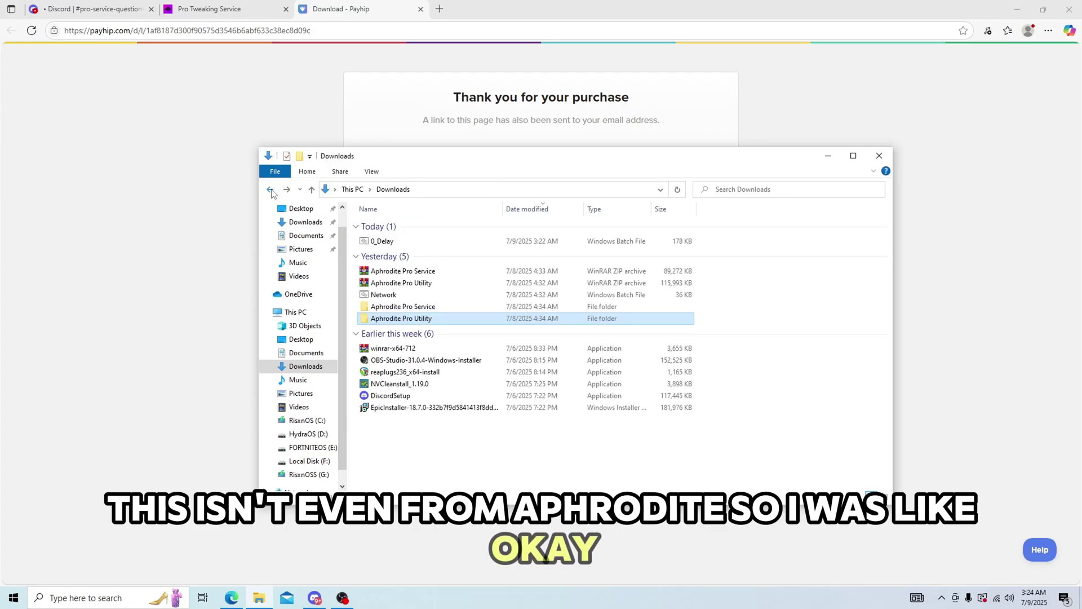
Step: Go from Downloads into Aphrodite Pro Service's BaitCFN CFN Ultimate 0 Delay folder
click(392, 309)
double_click(390, 310)
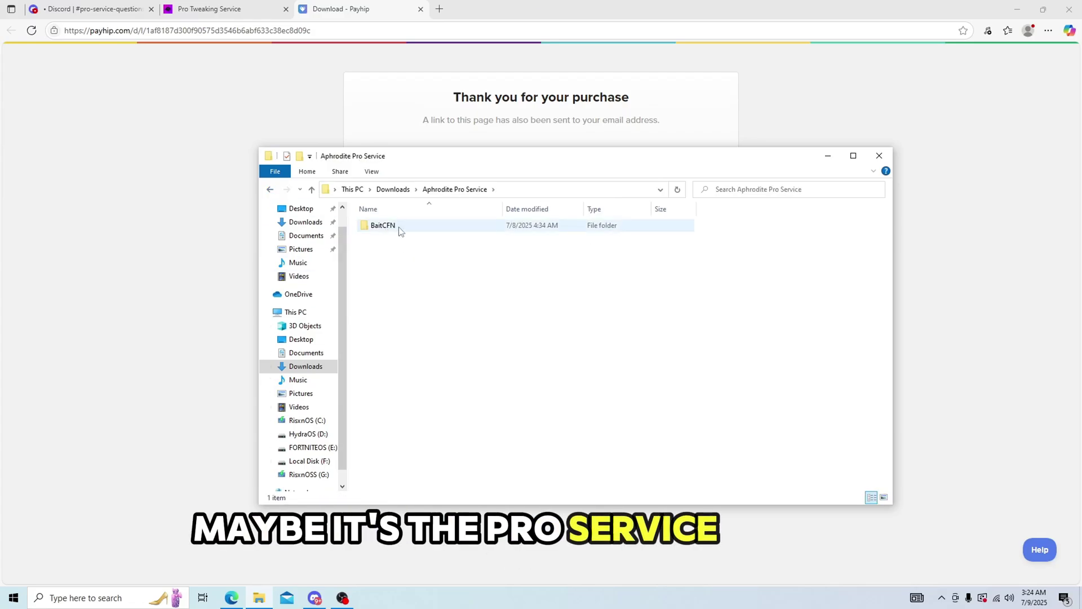
double_click(399, 230)
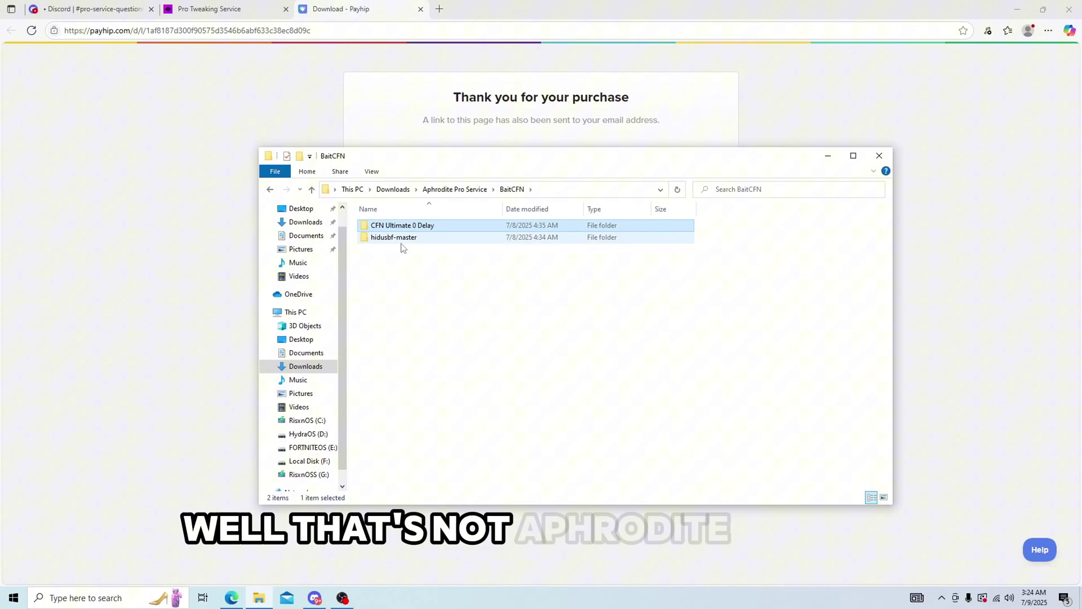
double_click(403, 227)
scroll(454, 372, down, 1)
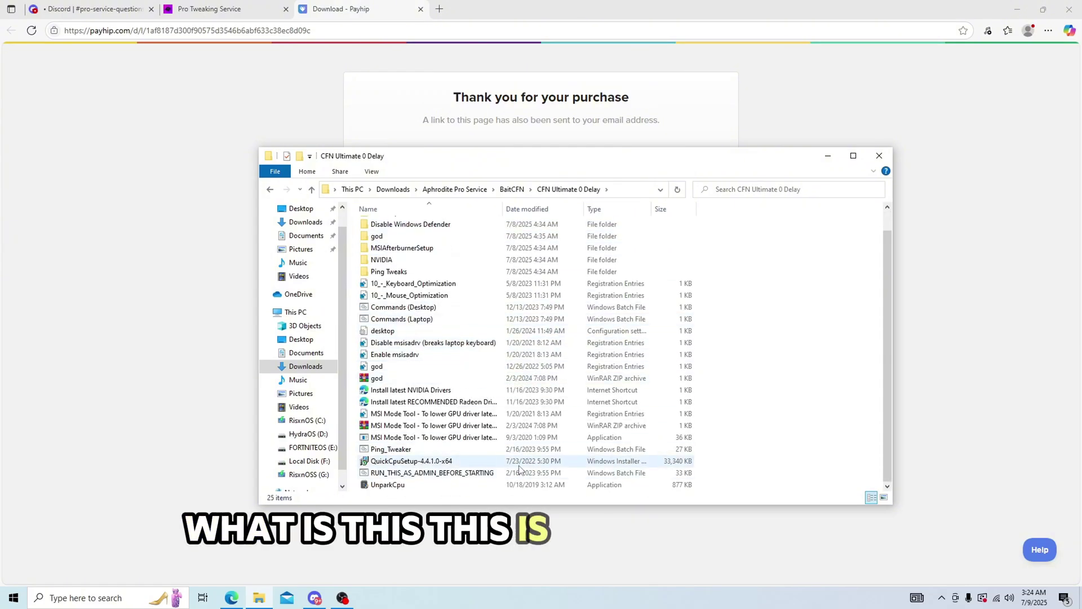
scroll(520, 471, up, 1)
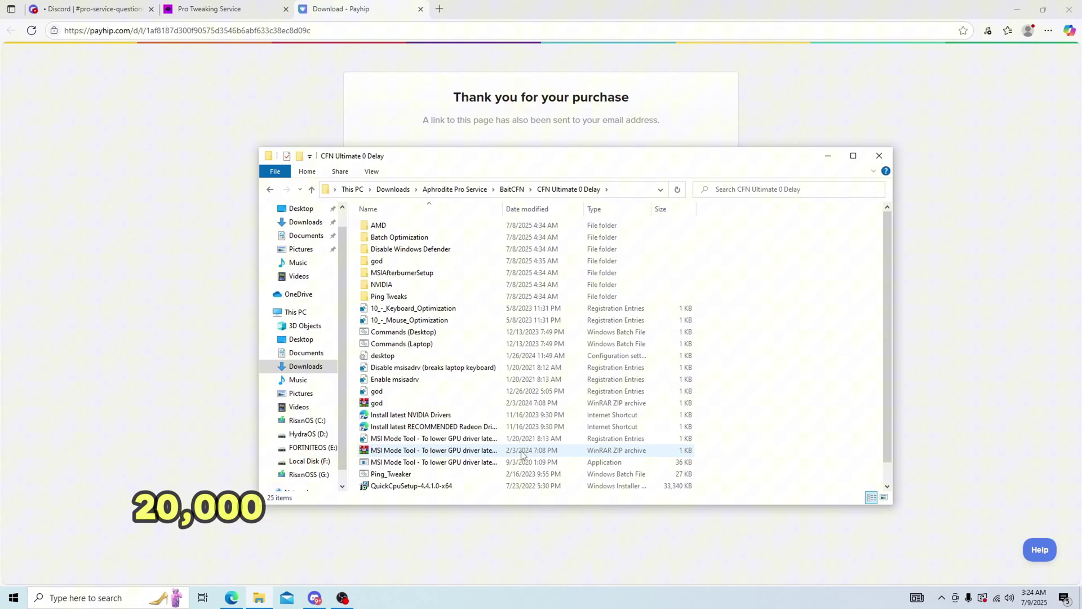
Step: Inspect the Ping Tweaks, Disable Windows Defender, god and Batch Optimization folders, then back out
double_click(423, 293)
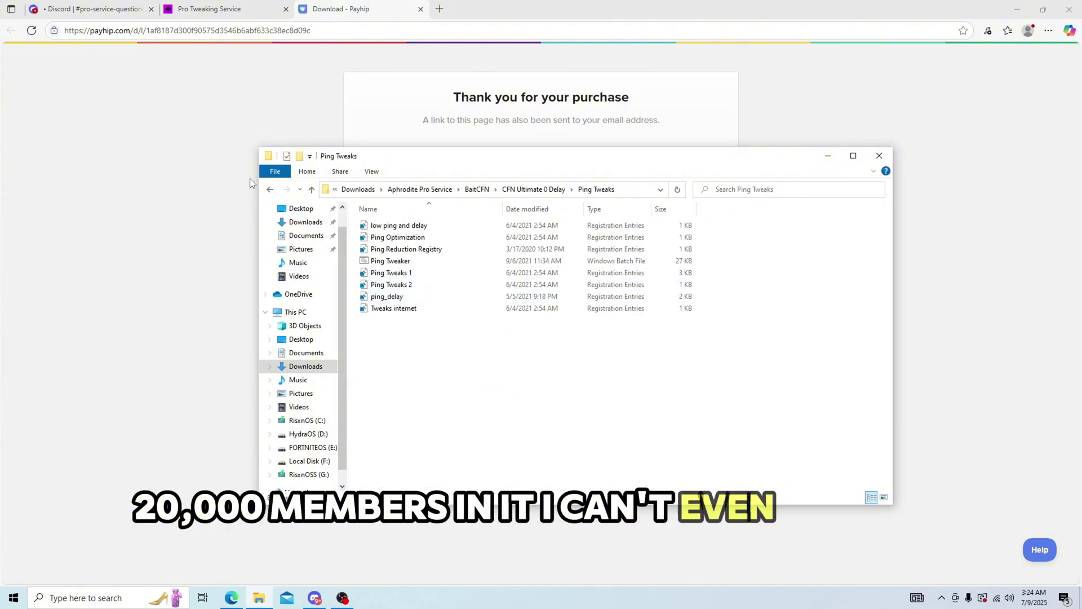
click(272, 190)
double_click(376, 249)
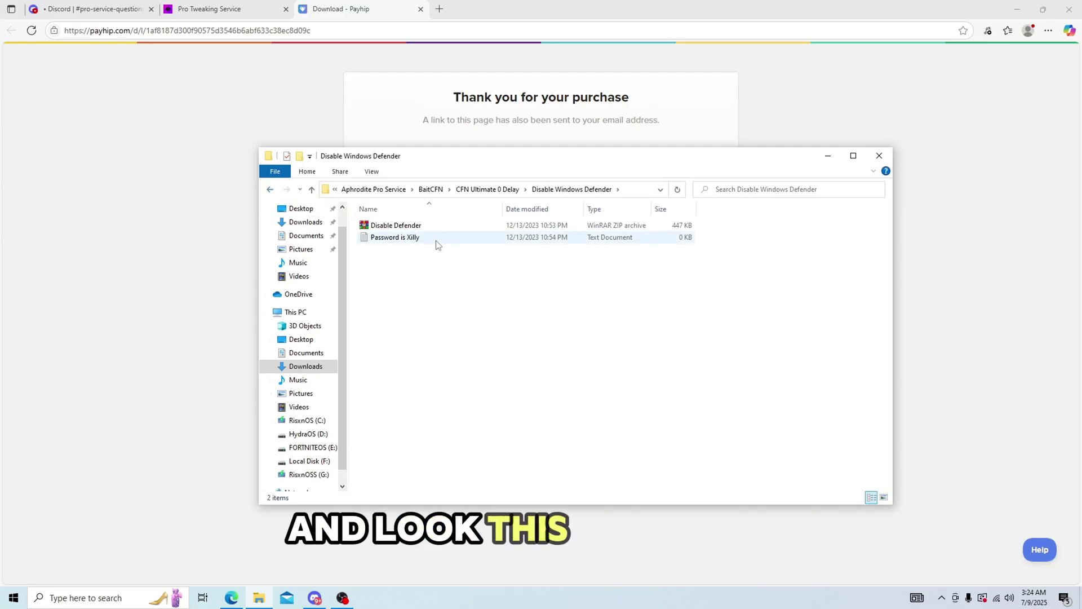
click(271, 190)
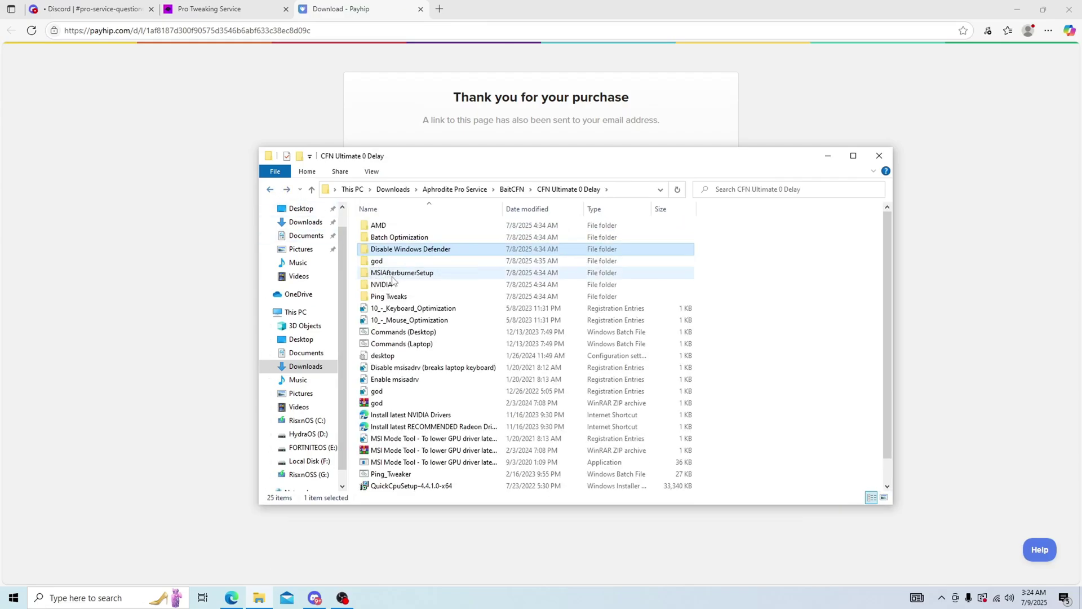
double_click(377, 261)
click(271, 190)
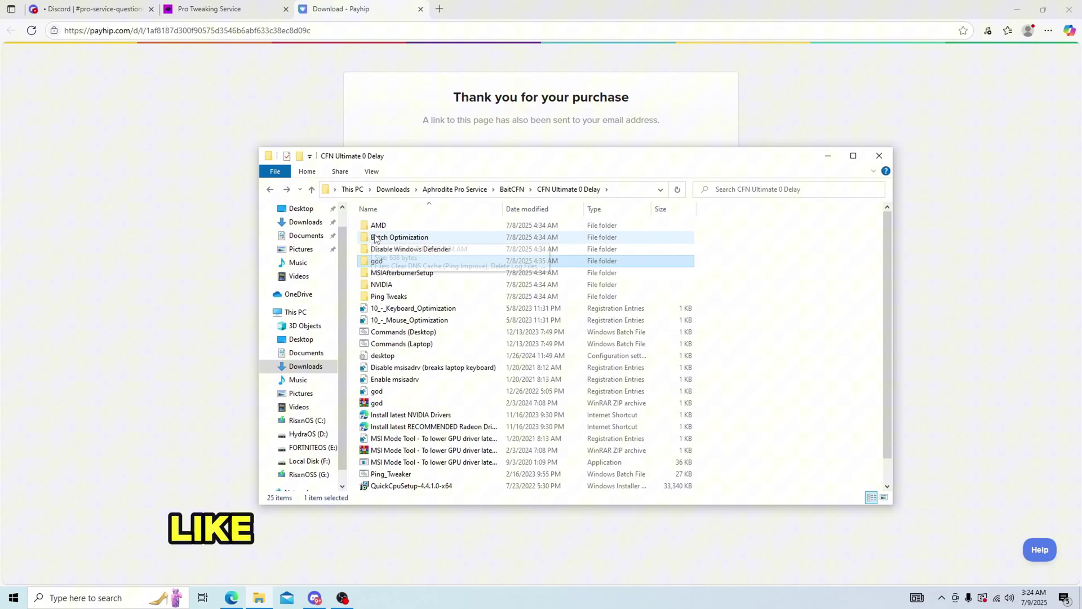
double_click(375, 238)
click(269, 189)
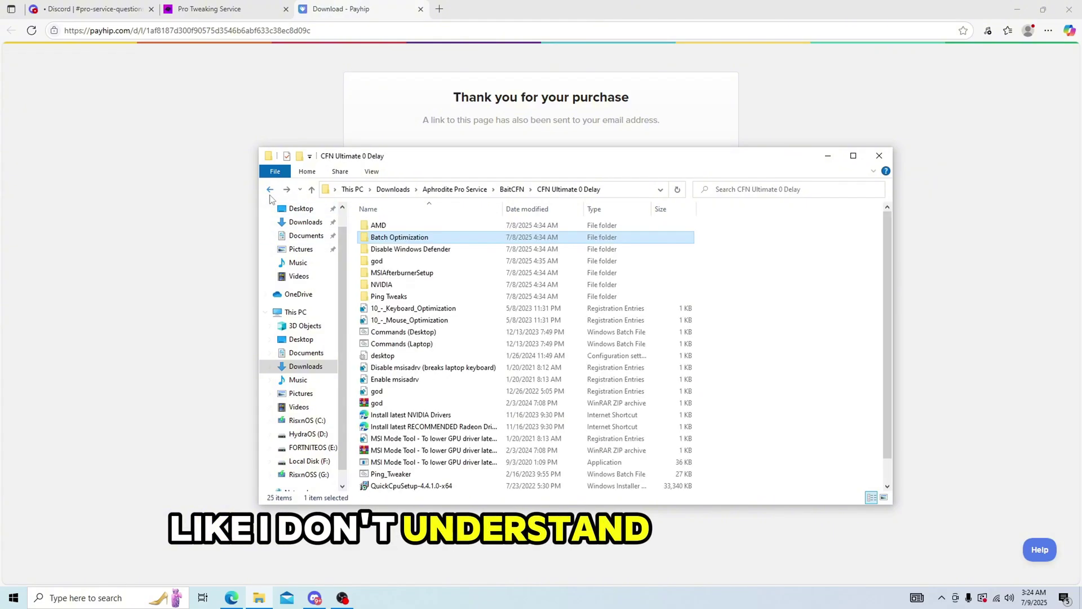
click(270, 190)
click(270, 190)
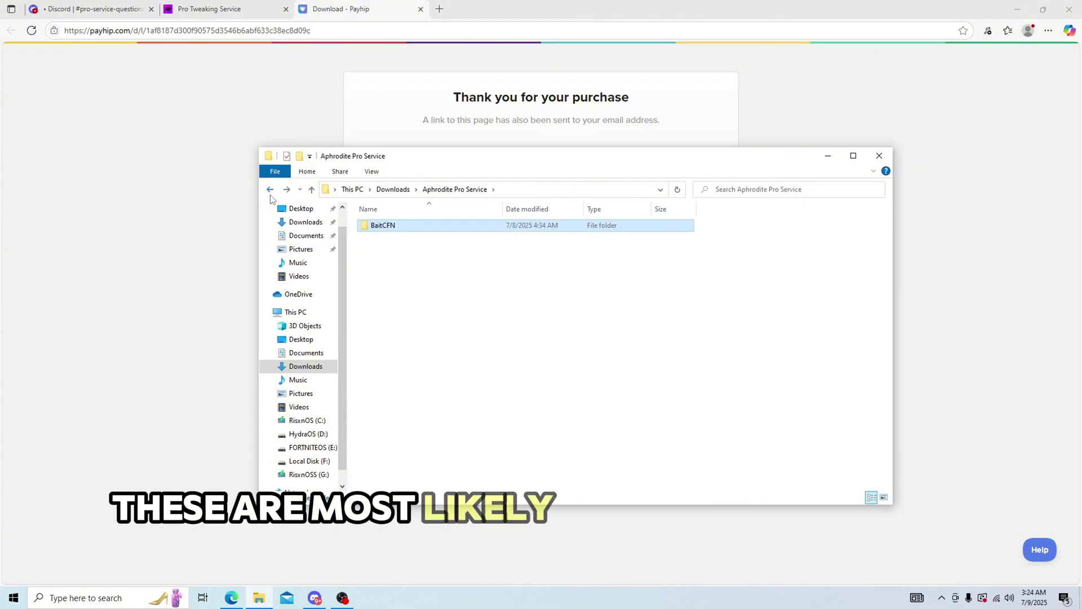
click(270, 190)
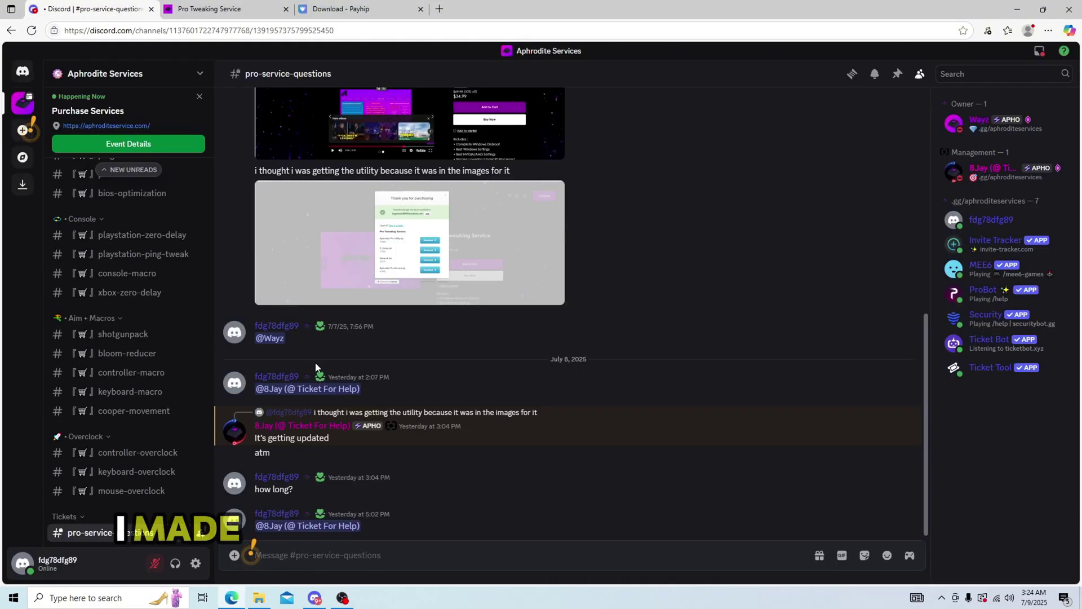
scroll(341, 374, down, 2)
scroll(356, 364, down, 4)
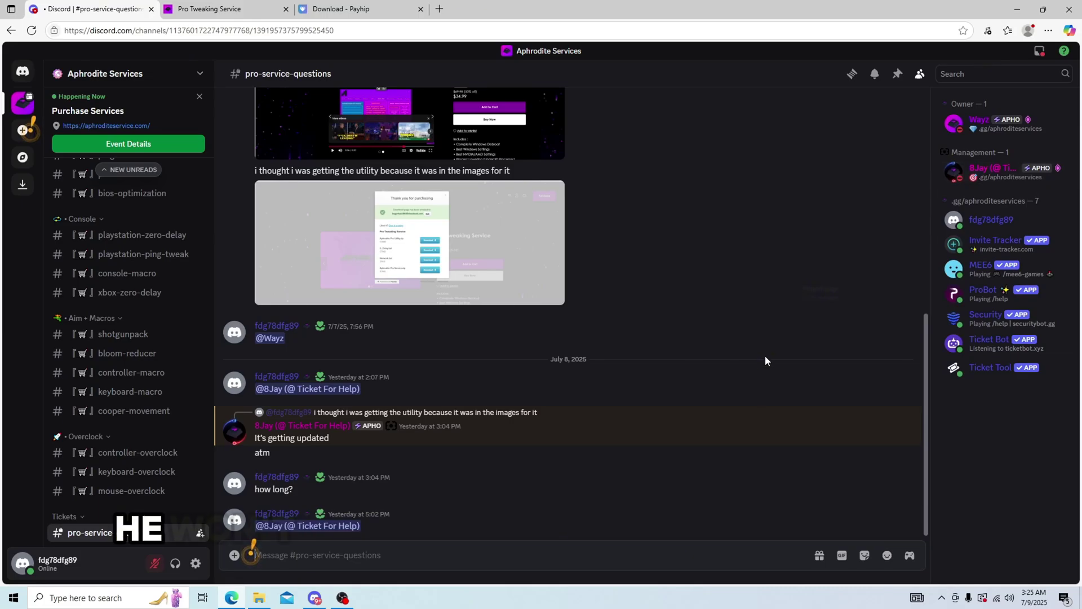
mouse_move(459, 436)
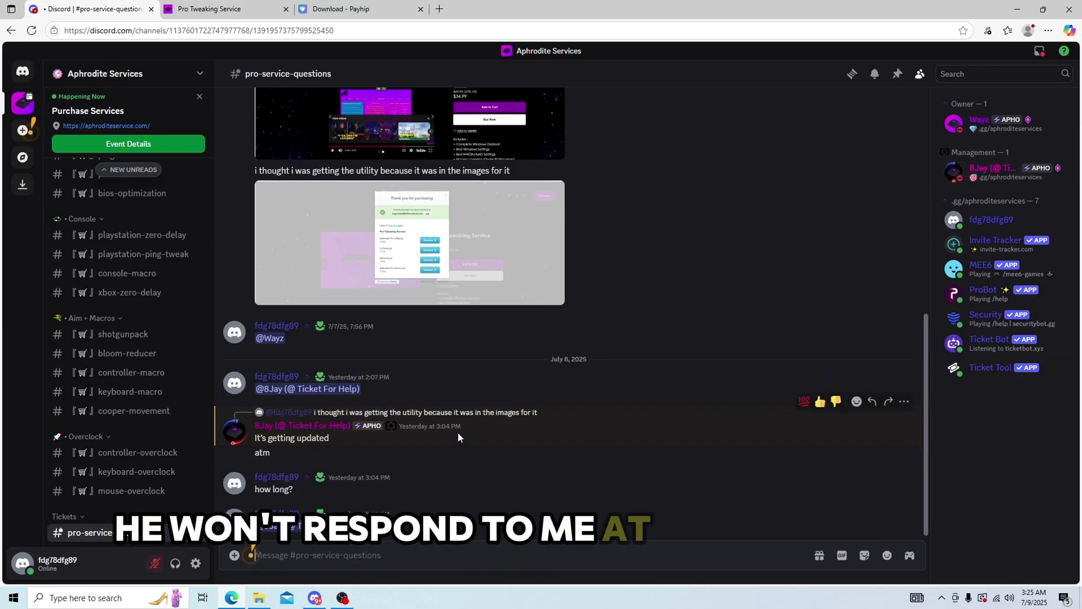
scroll(126, 424, up, 2)
scroll(123, 356, up, 1)
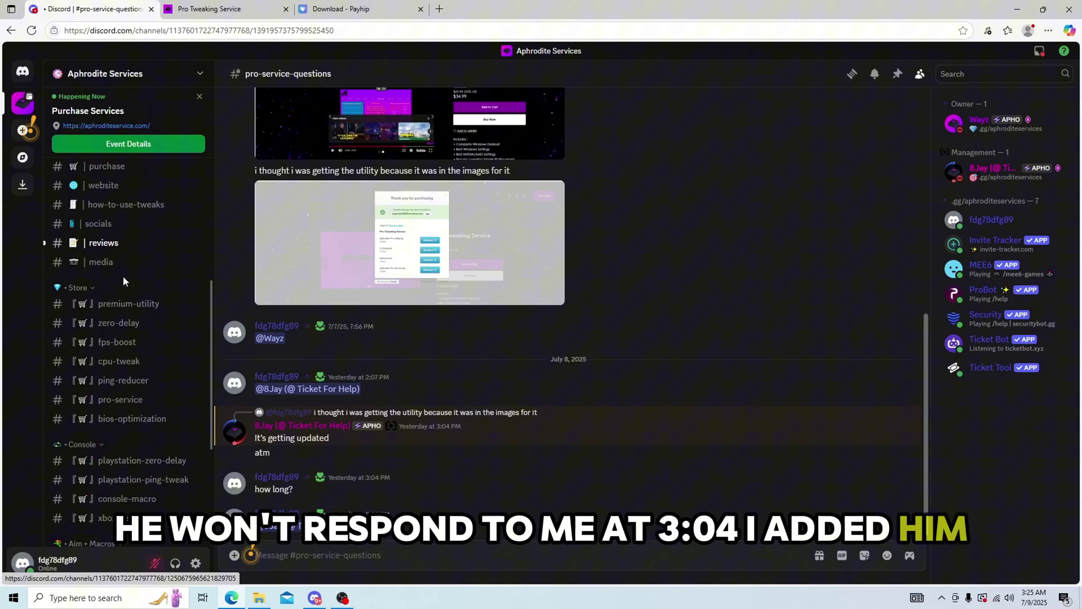
scroll(122, 276, up, 1)
click(127, 260)
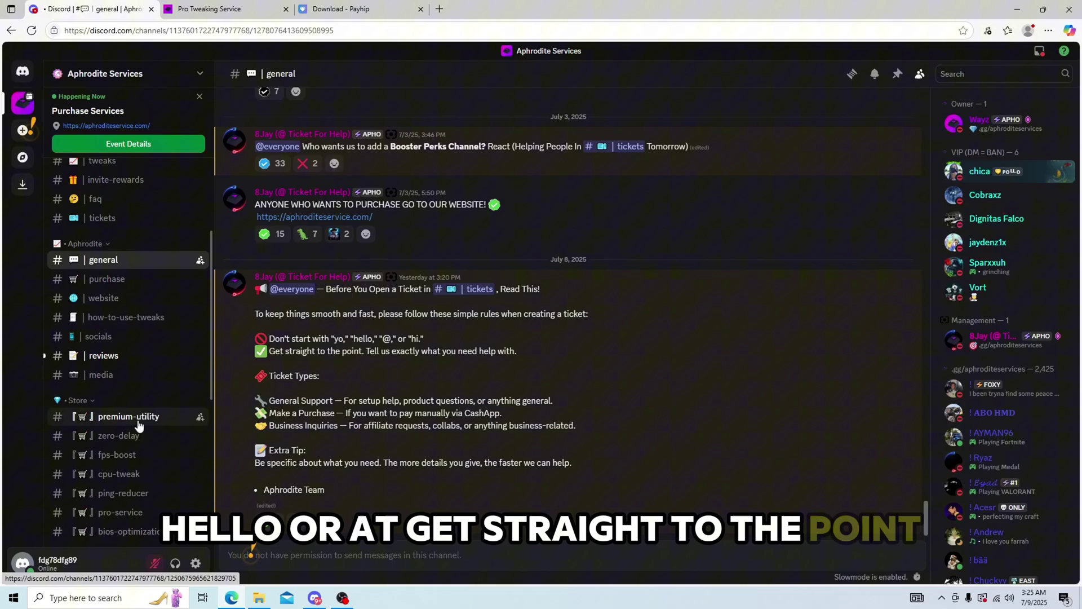
scroll(127, 474, down, 3)
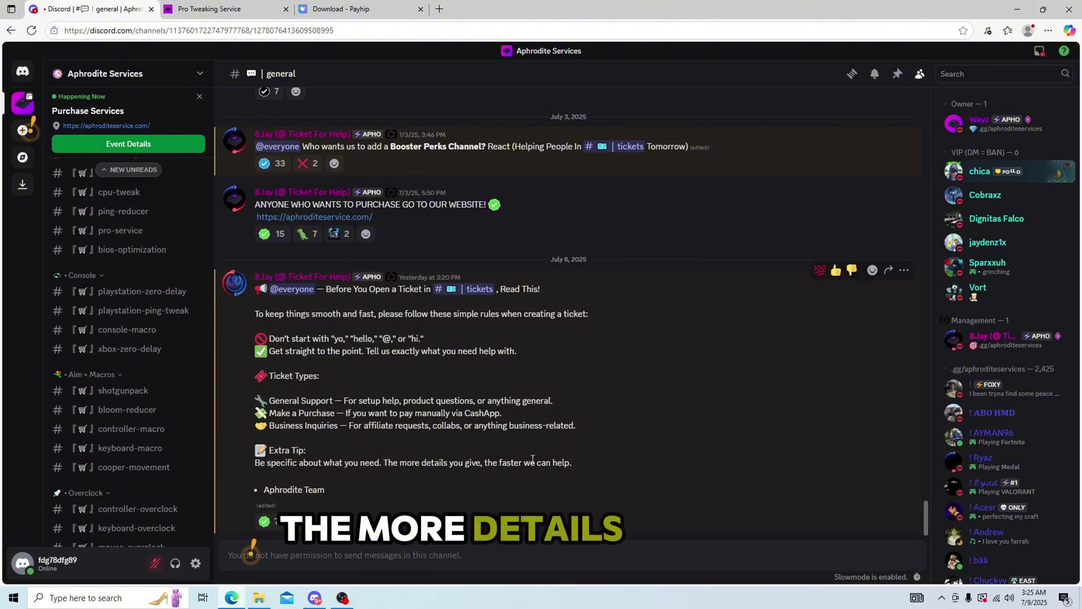
scroll(119, 500, down, 1)
click(119, 533)
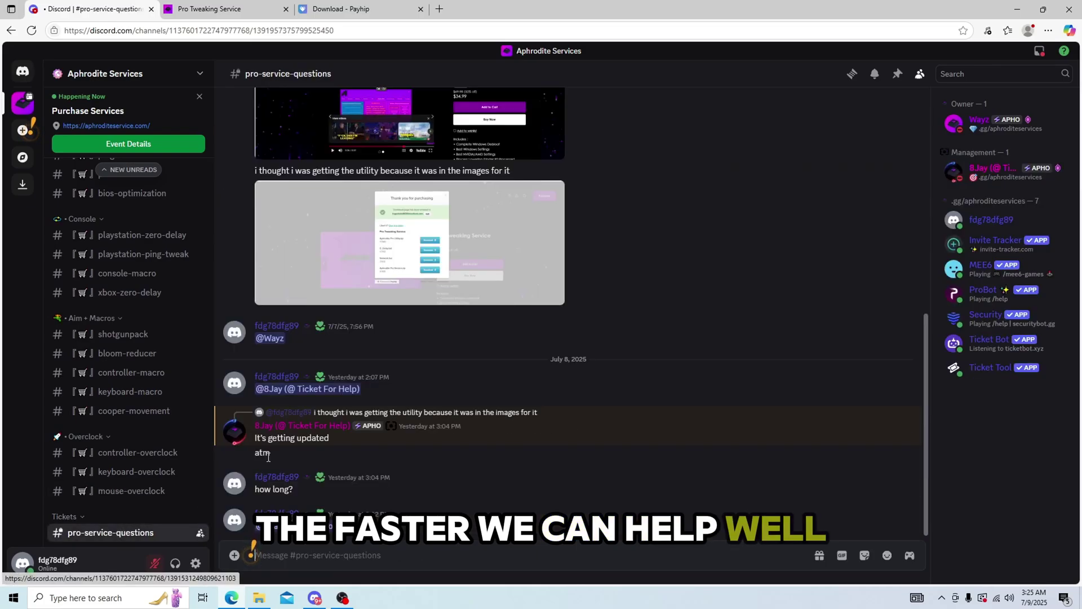
scroll(279, 449, up, 3)
scroll(285, 446, up, 3)
scroll(284, 452, down, 2)
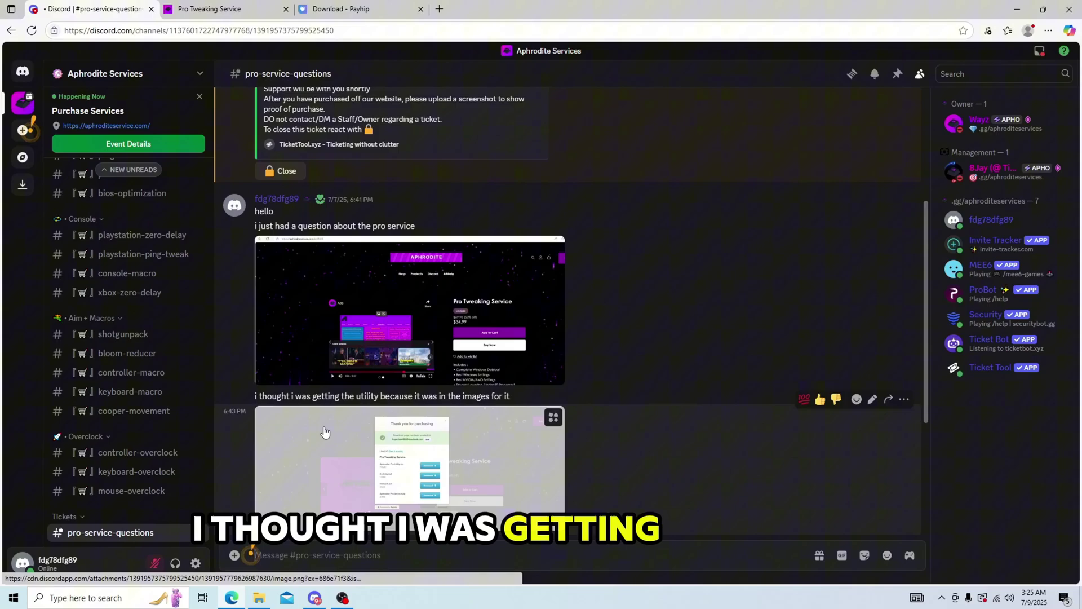
scroll(324, 433, down, 1)
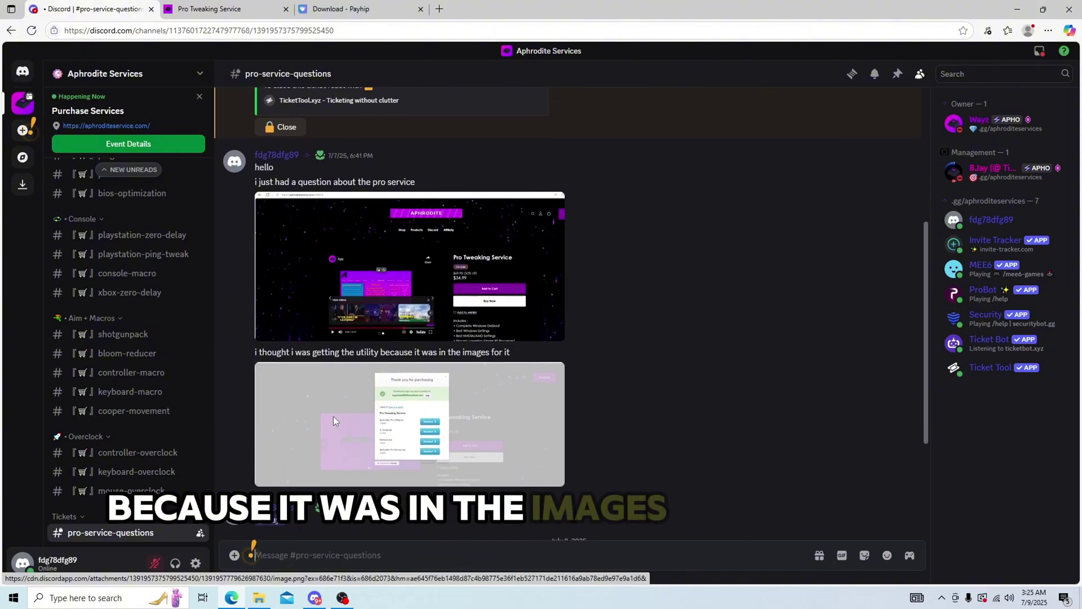
scroll(355, 418, down, 2)
scroll(379, 422, down, 1)
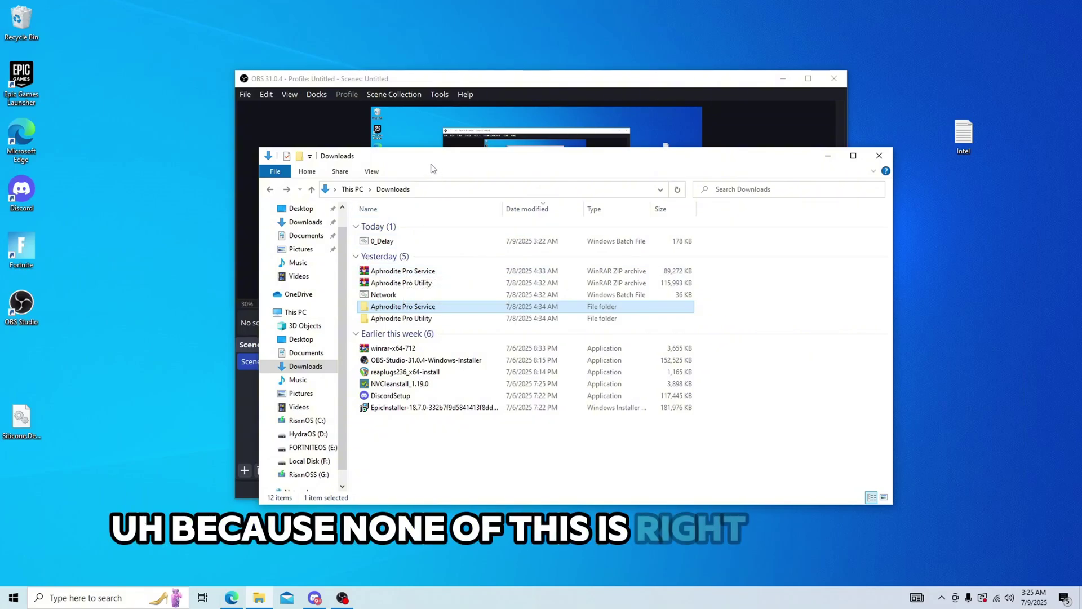
Step: Drag the Downloads window by its title bar down and to the right
drag(437, 167, 617, 217)
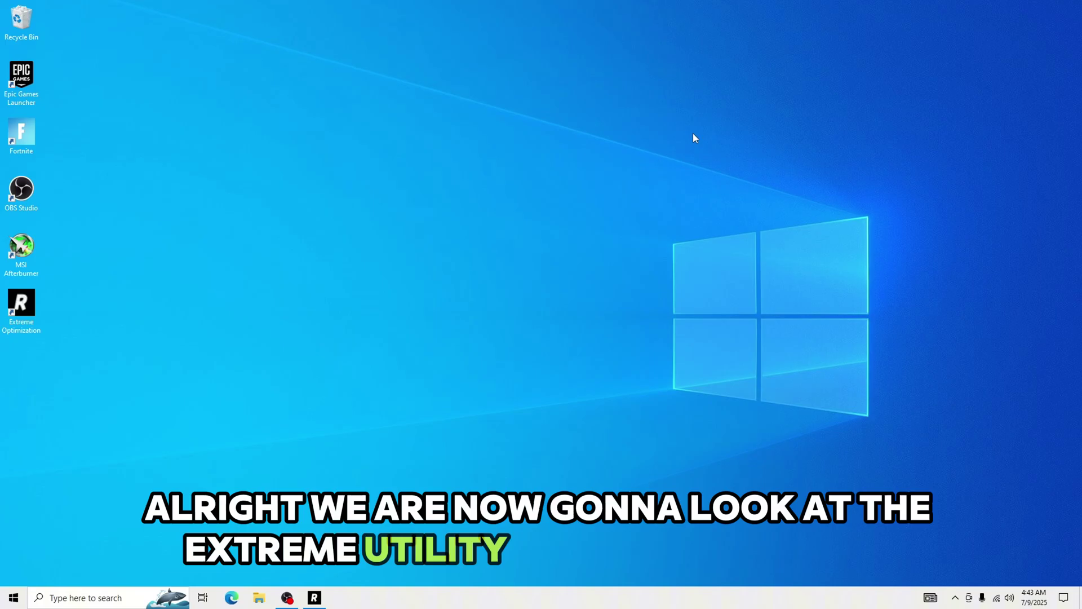
Step: Launch Extreme Optimization and view its Windows, Network, Debloat, GPU and Extra pages, then Home
click(314, 597)
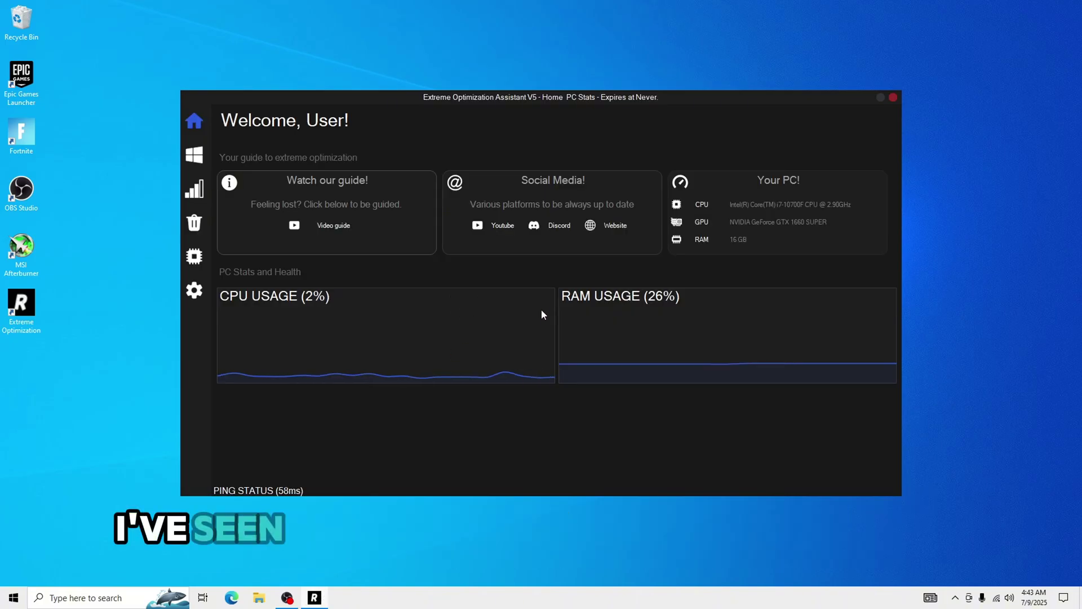
click(264, 157)
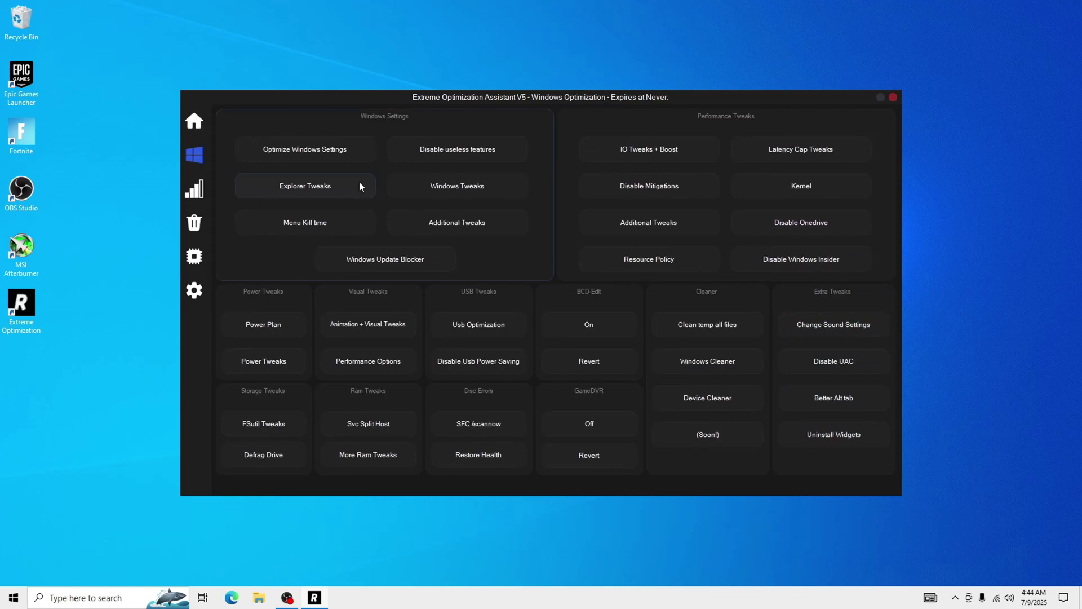
click(235, 188)
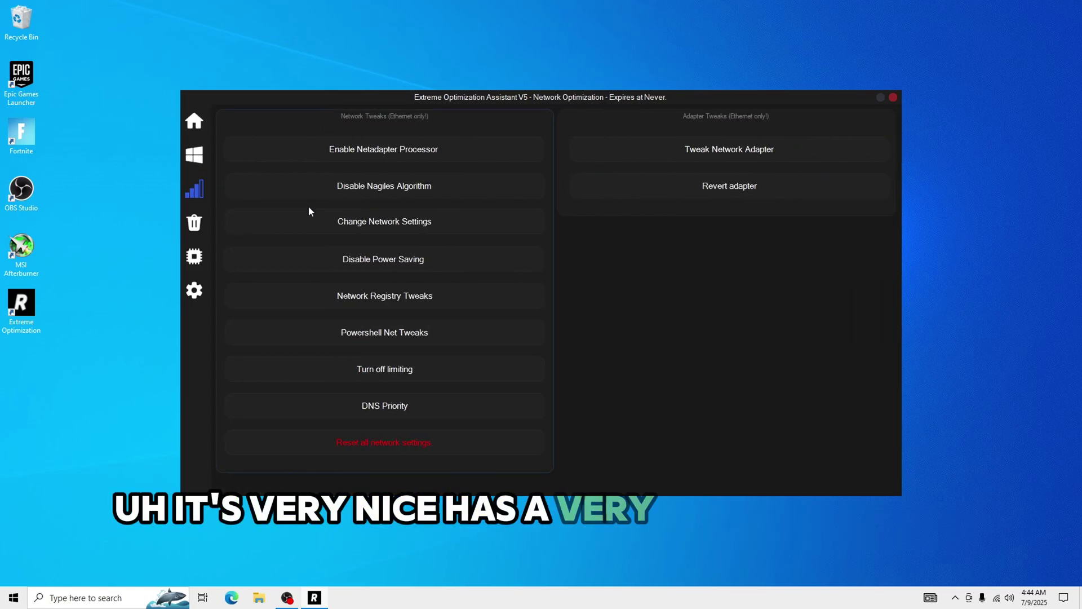
click(226, 222)
click(225, 257)
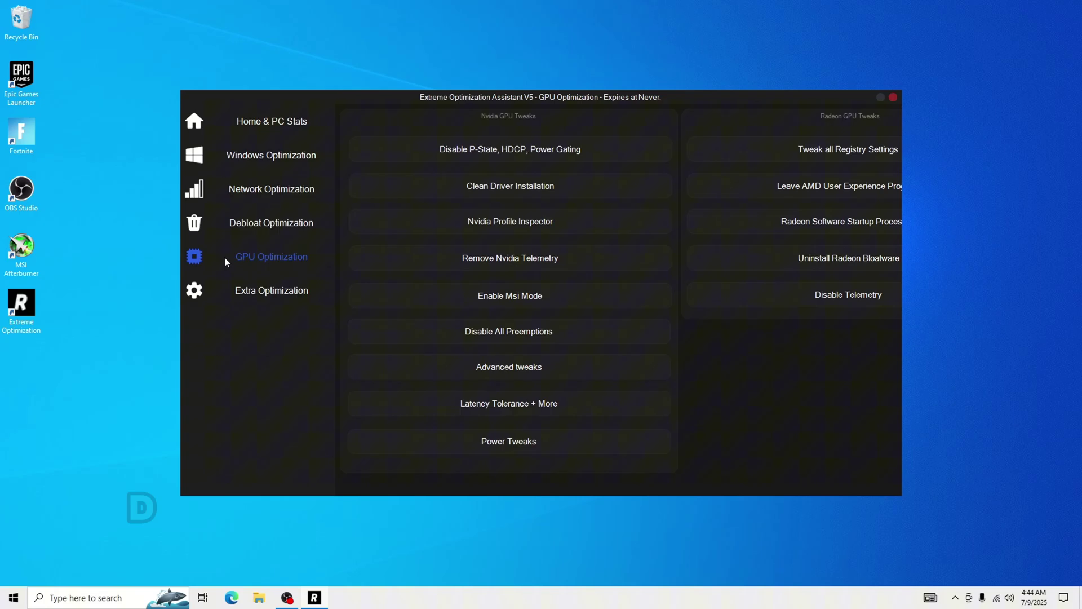
click(228, 290)
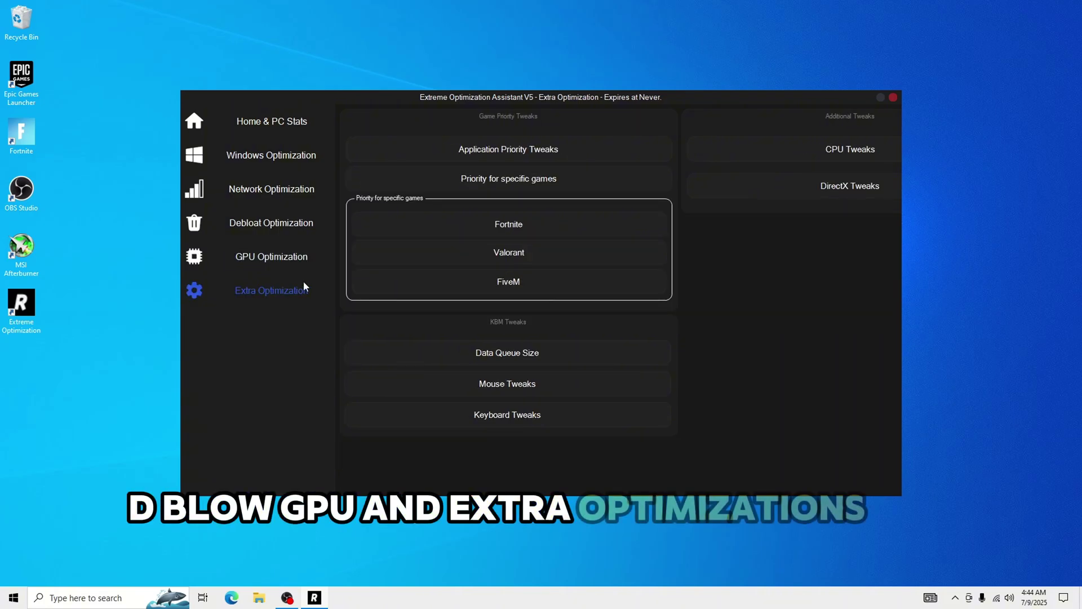
click(195, 121)
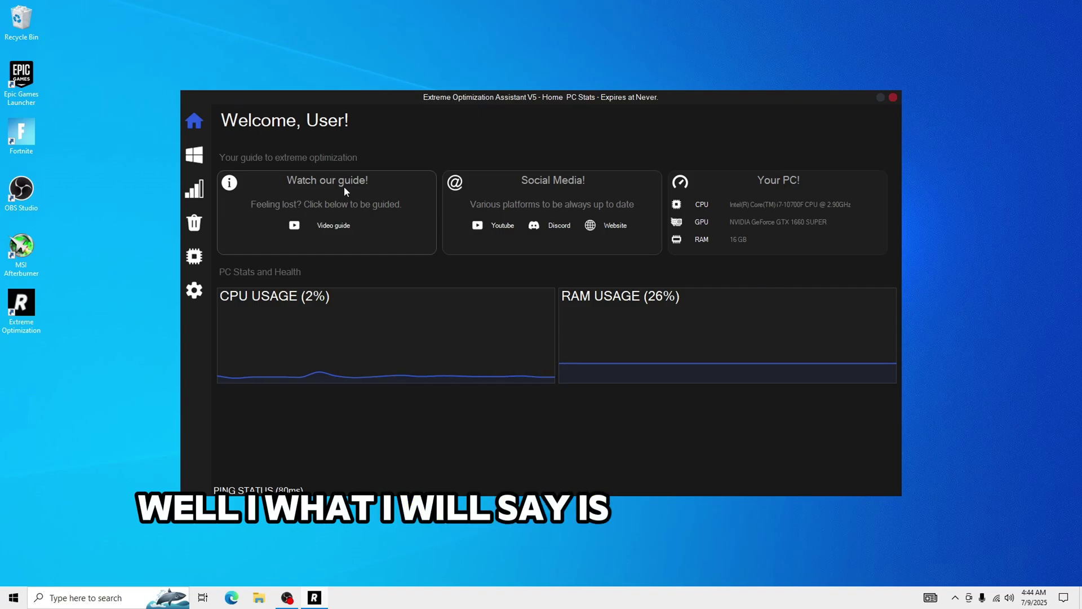
Step: Revisit the Windows and Network pages and Debloat service options, then return to Home & PC Stats
click(222, 155)
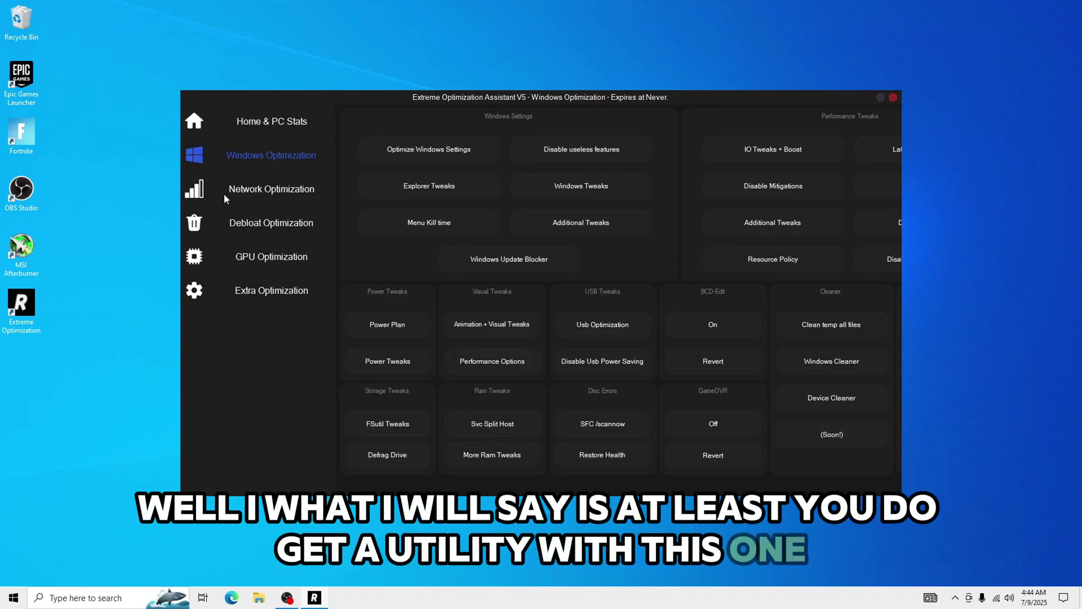
click(224, 194)
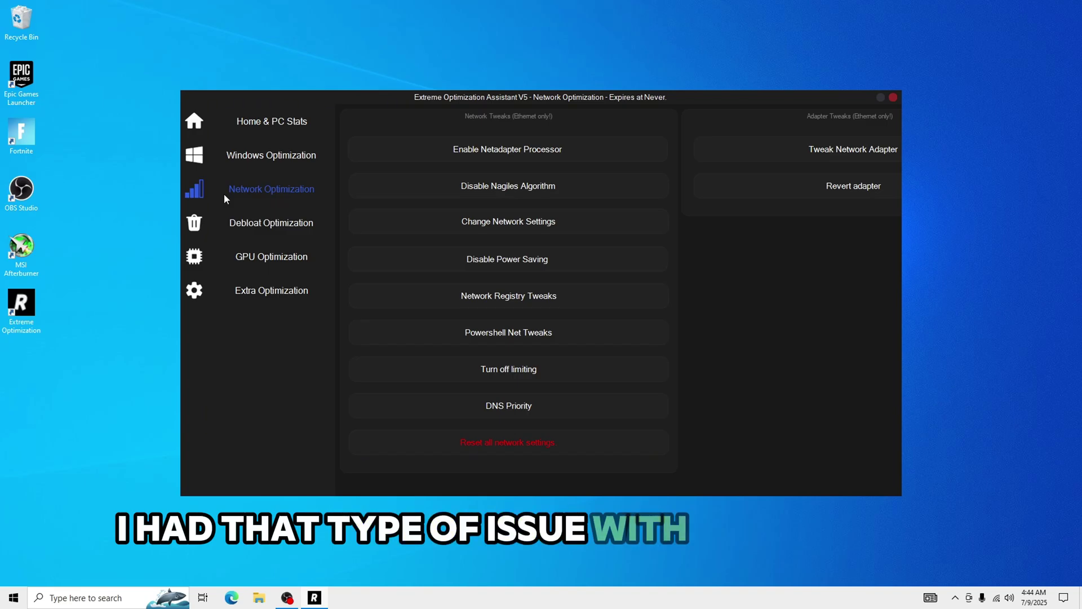
click(234, 219)
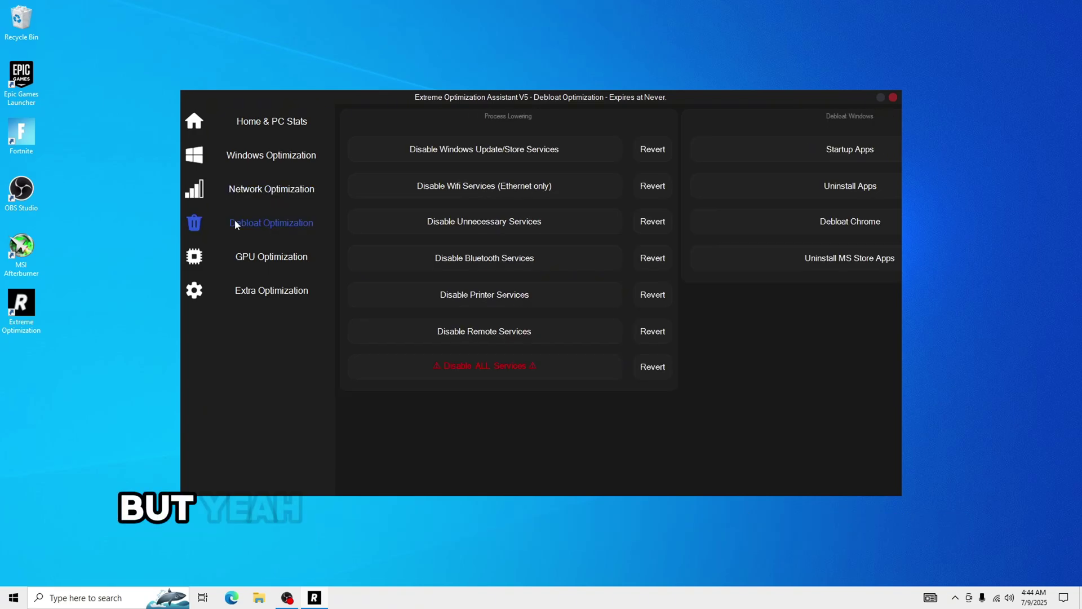
click(268, 123)
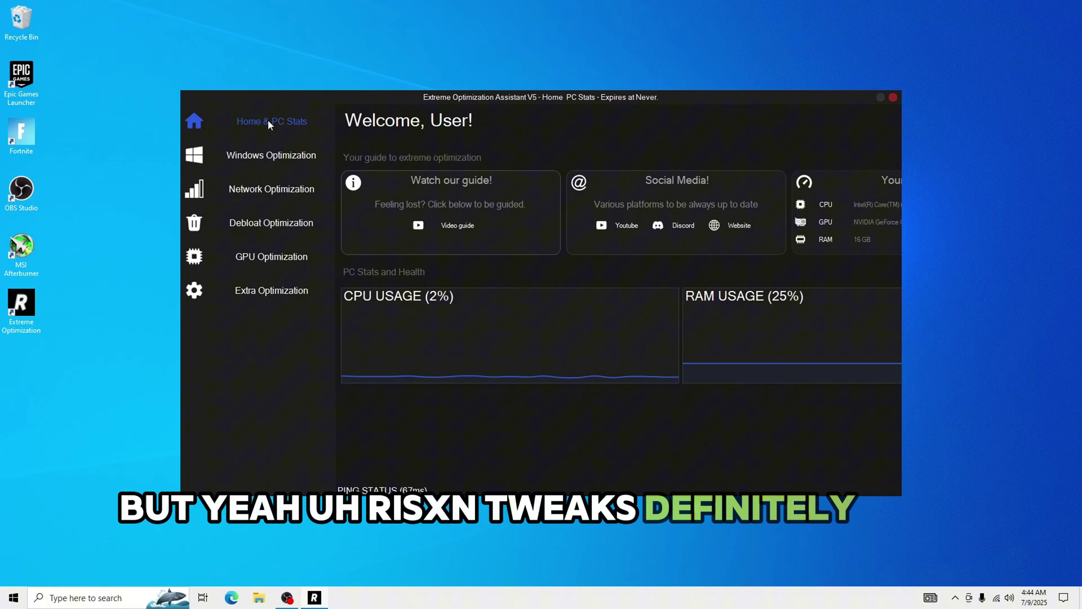